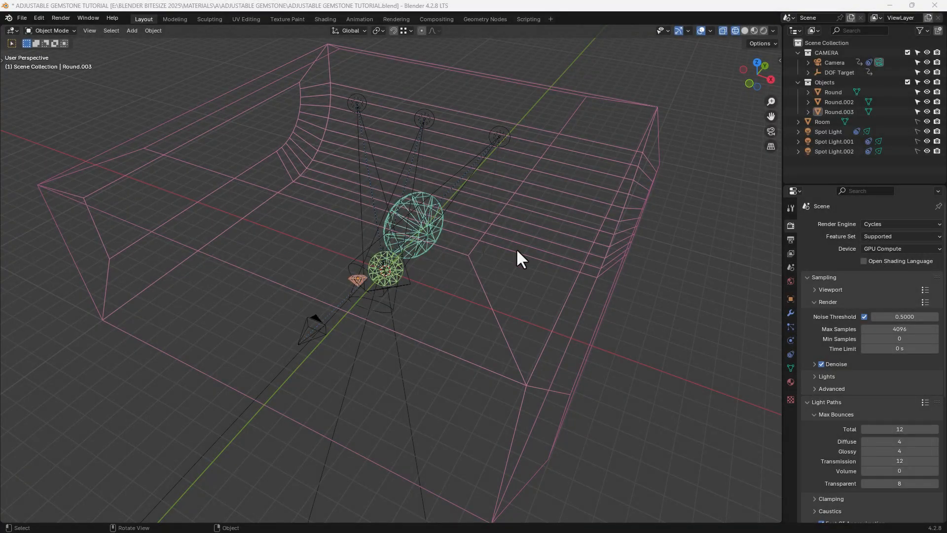
Check in the add-on preferences that Extra Mesh Objects is enabled and includes the Gemstones Menu option.
middle_drag(343, 210, 360, 221)
click(35, 17)
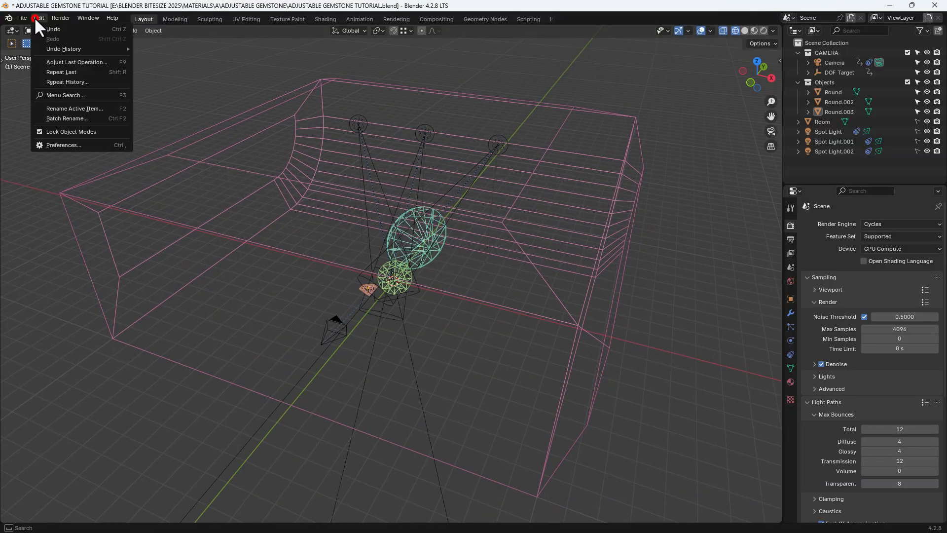
click(64, 145)
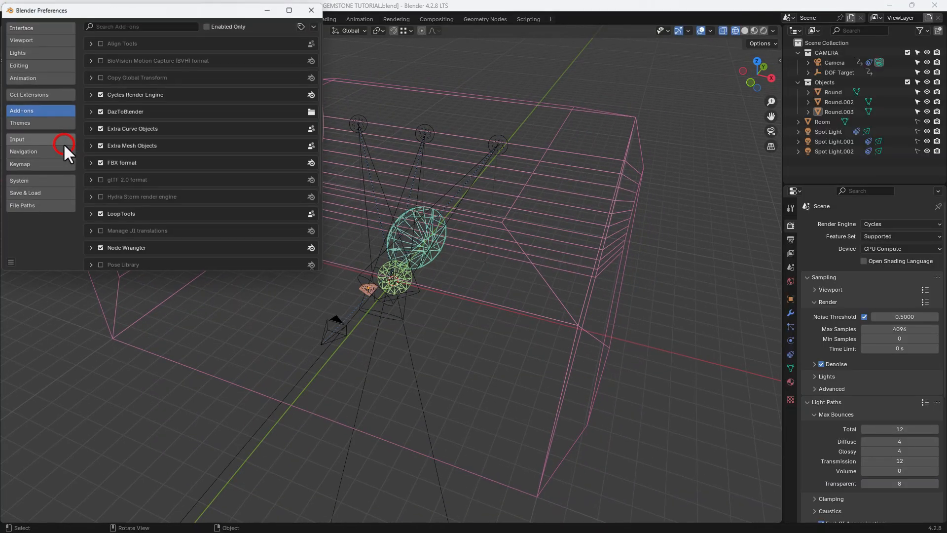
click(90, 146)
scroll(297, 181, down, 5)
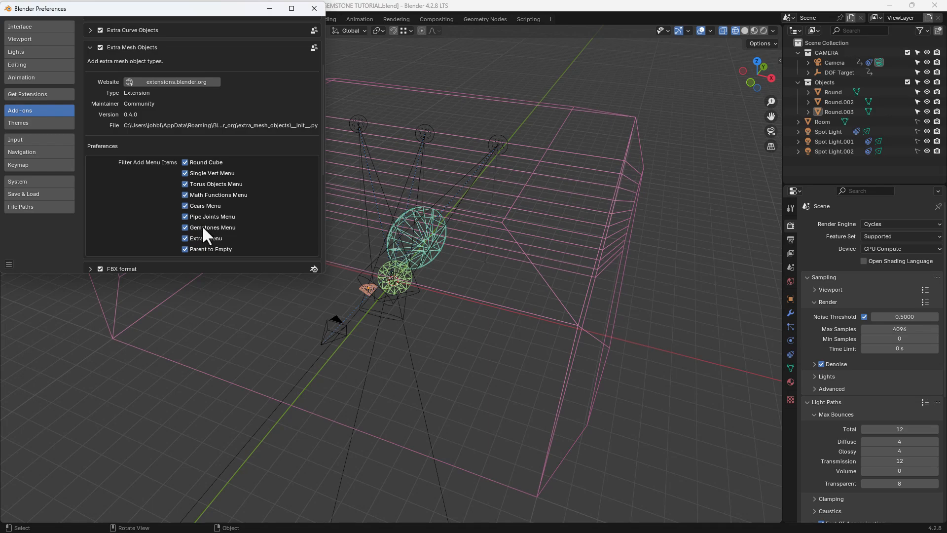
click(312, 7)
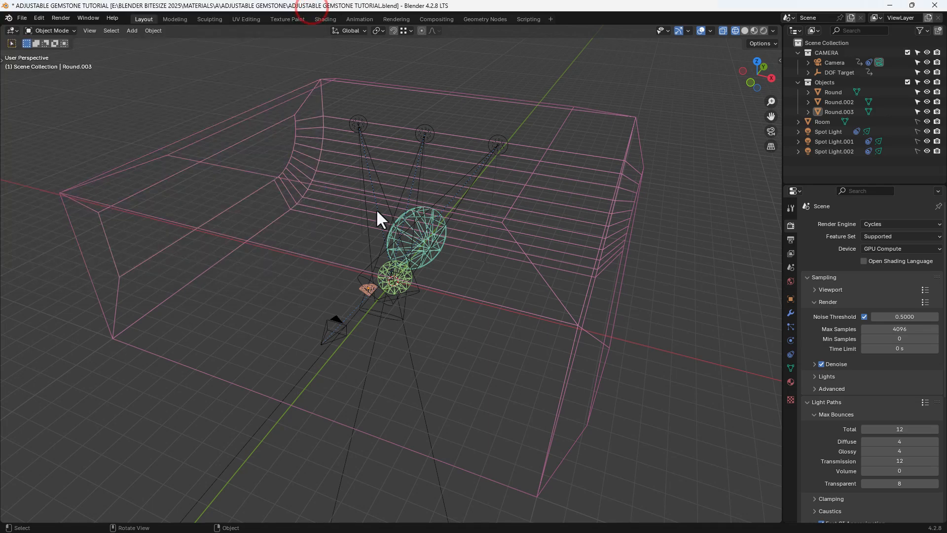
Look up the gemstone mesh types that can be added to the scene, including Brilliant.
key(shift+a)
mouse_move(376, 209)
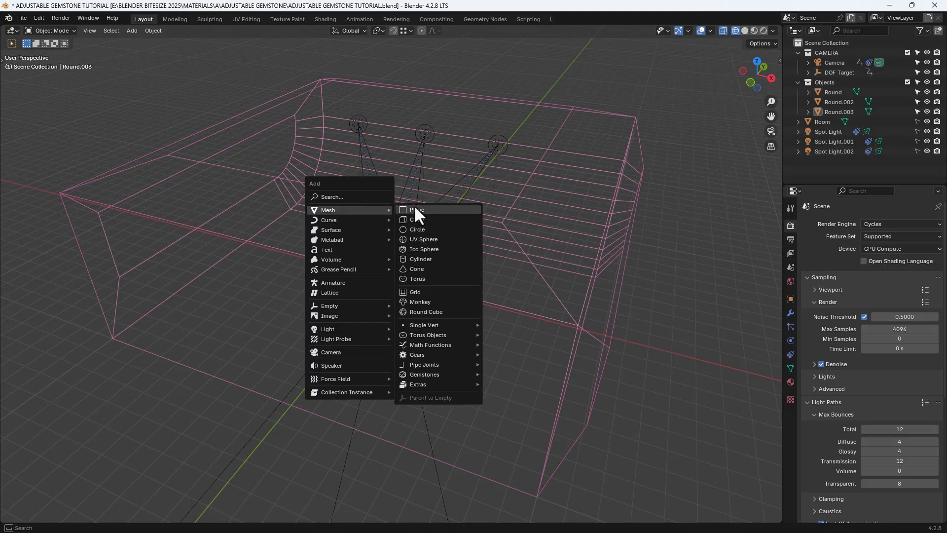
mouse_move(428, 374)
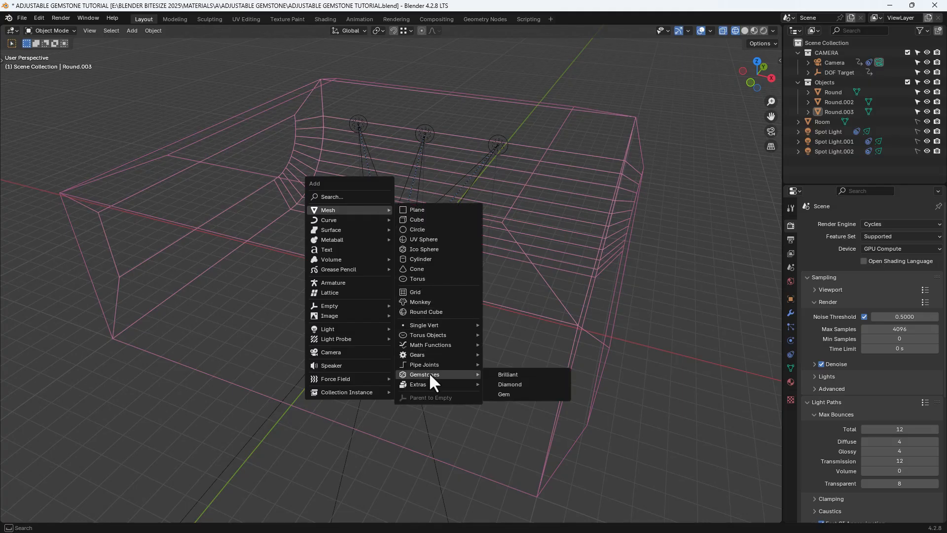
click(507, 374)
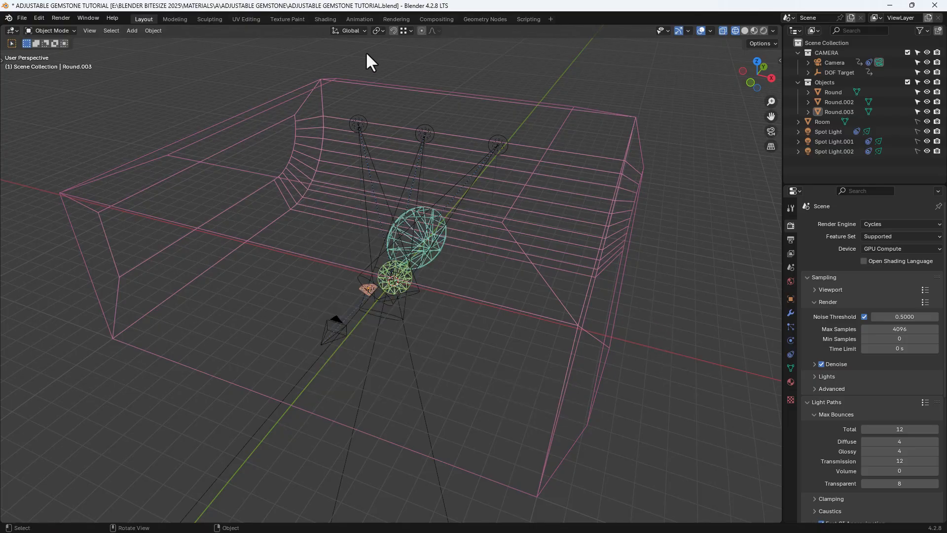
In the Shading workspace with rendered preview, link materials across the three gemstones, with the small front one as the active object.
click(320, 19)
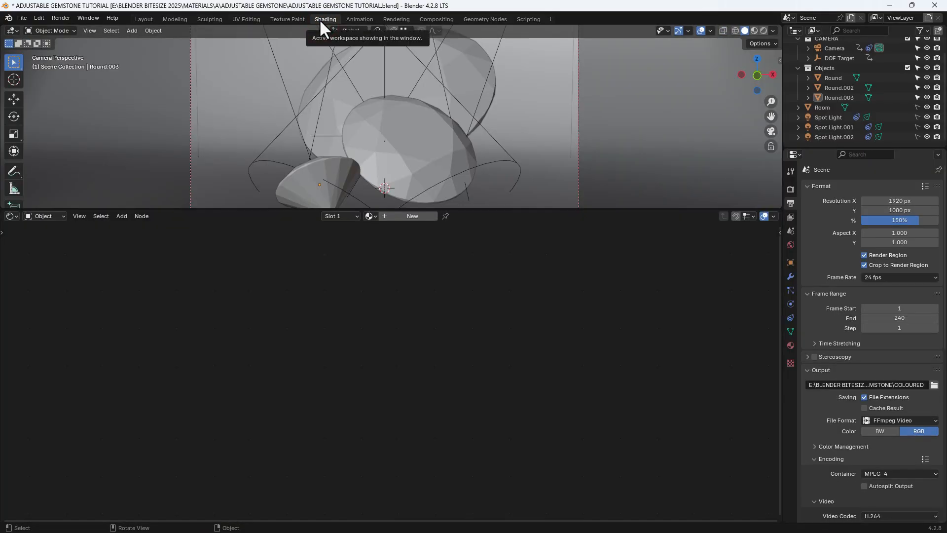
click(762, 31)
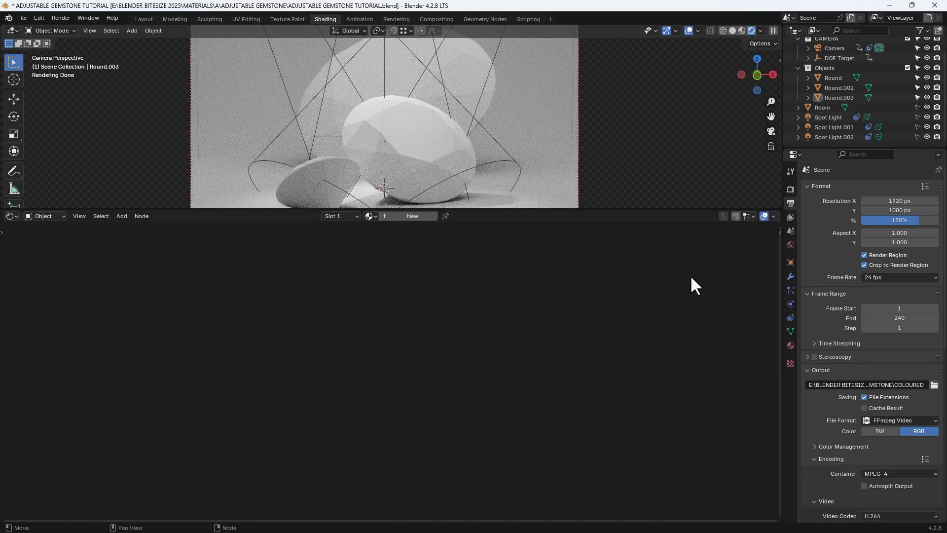
click(452, 56)
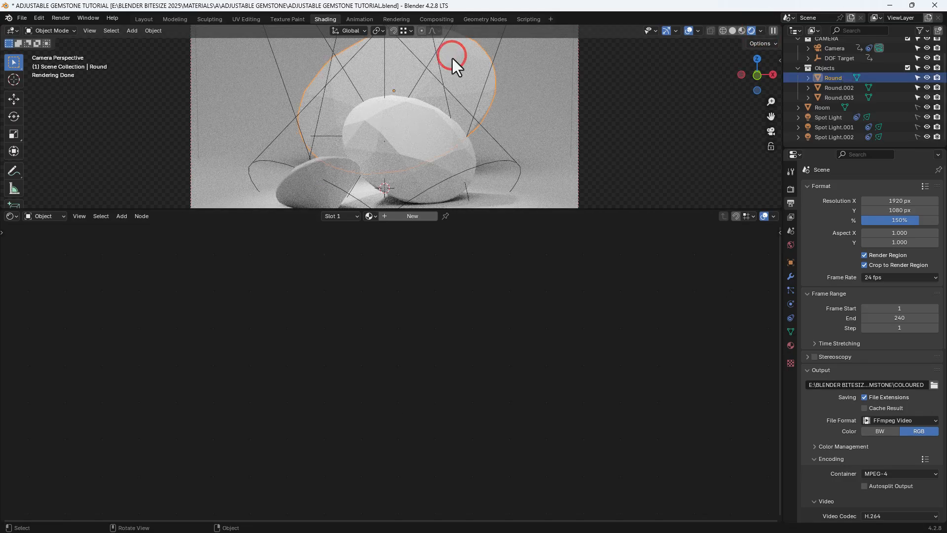
shift+click(427, 126)
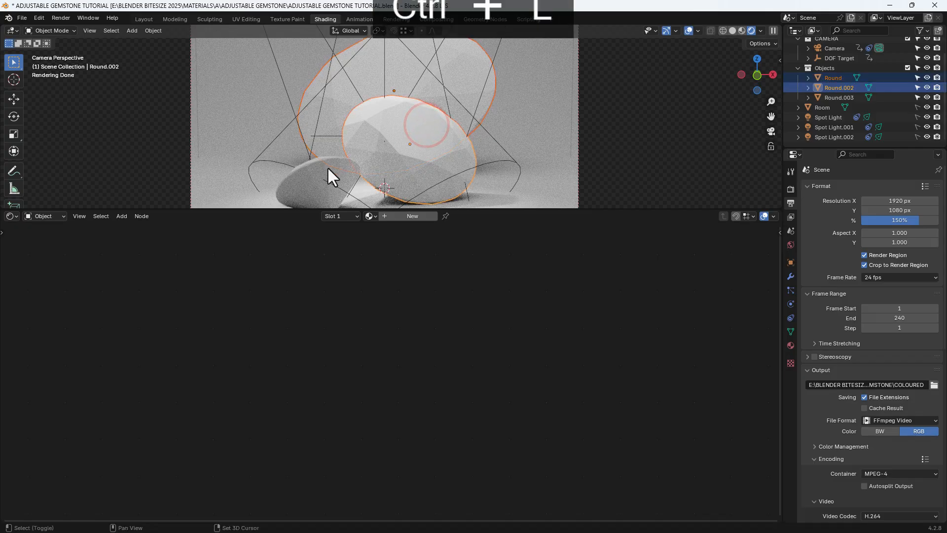
shift+click(312, 176)
key(ctrl+l)
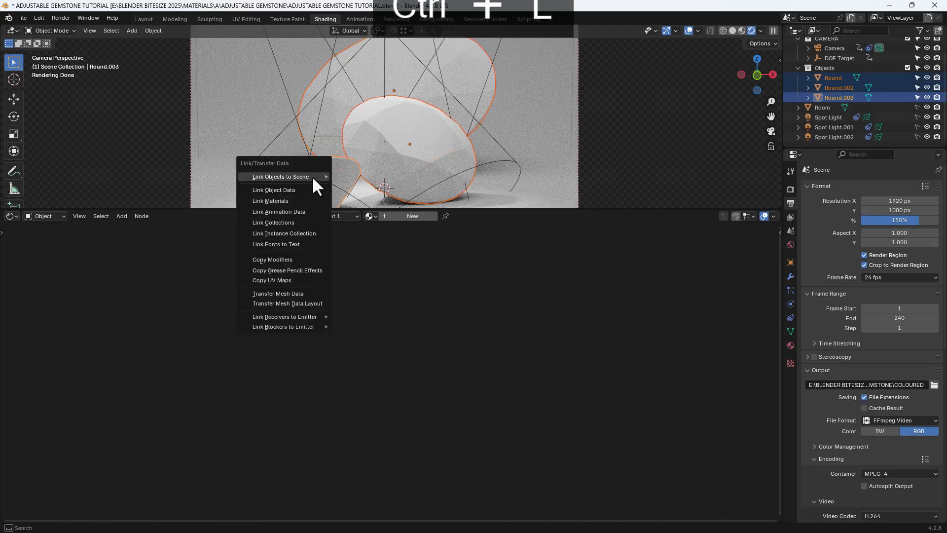
mouse_move(312, 176)
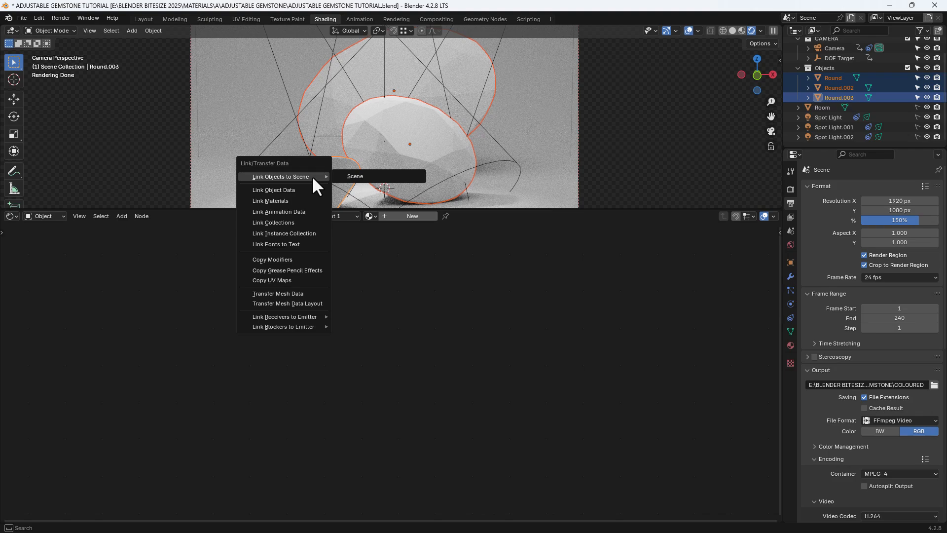
click(287, 202)
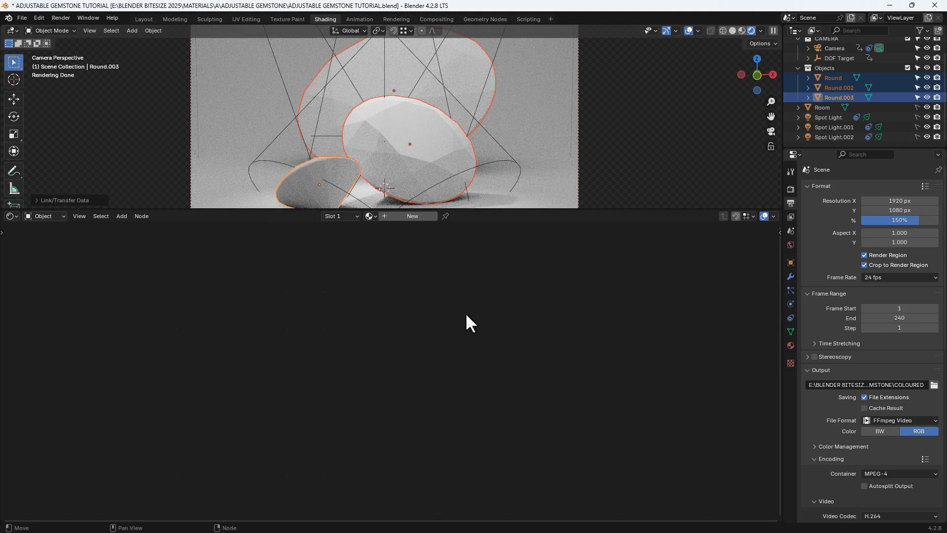
Create a new material on the small front gemstone and delete its Principled BSDF node.
click(385, 129)
click(337, 173)
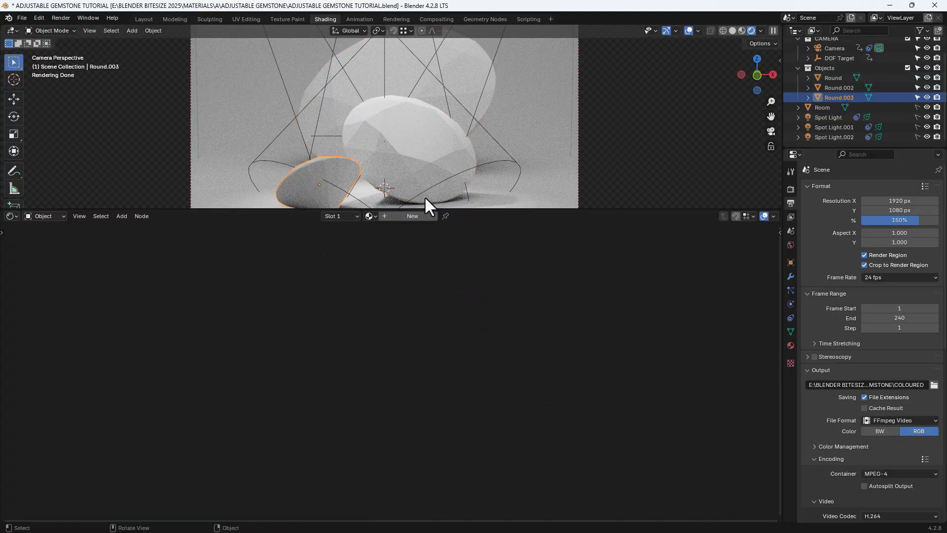
click(427, 217)
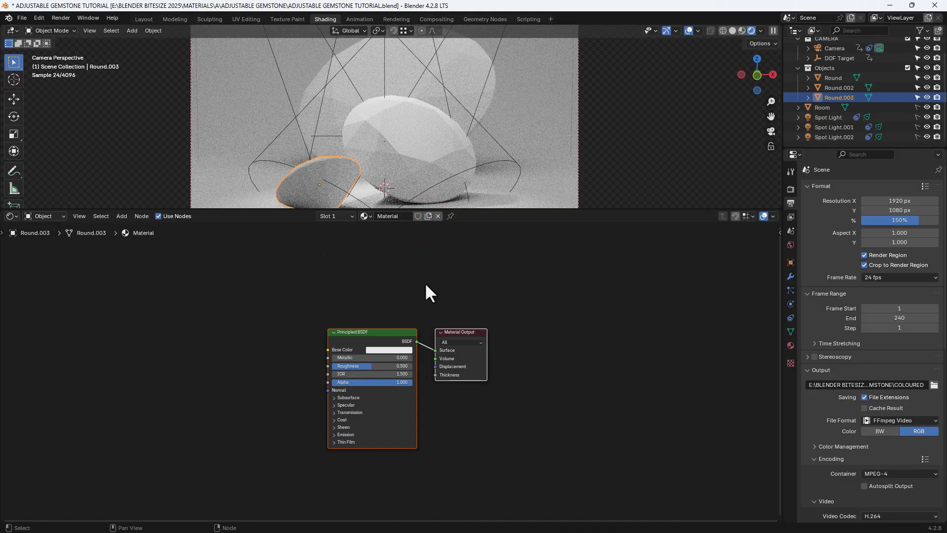
middle_drag(424, 282, 522, 270)
scroll(555, 263, up, 1)
scroll(555, 262, up, 1)
drag(483, 257, 519, 354)
key(Delete)
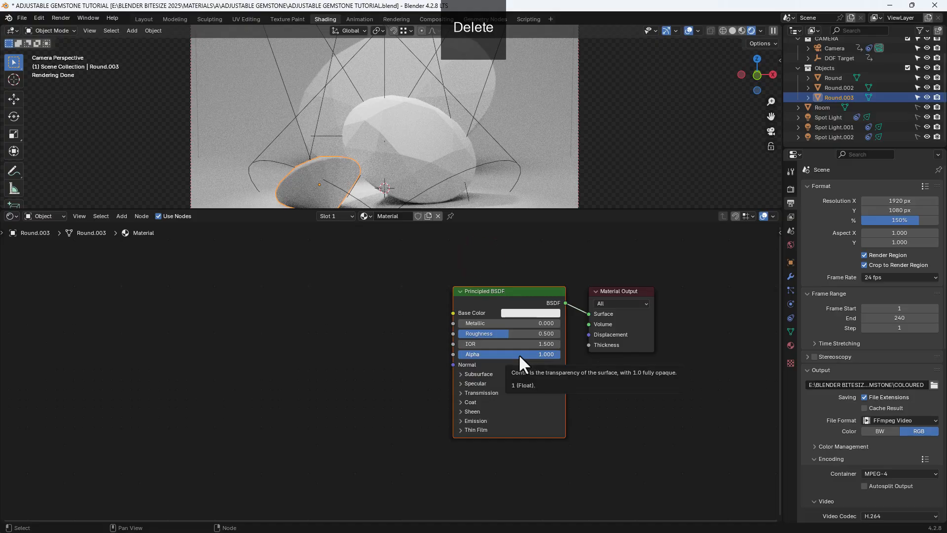
key(Delete)
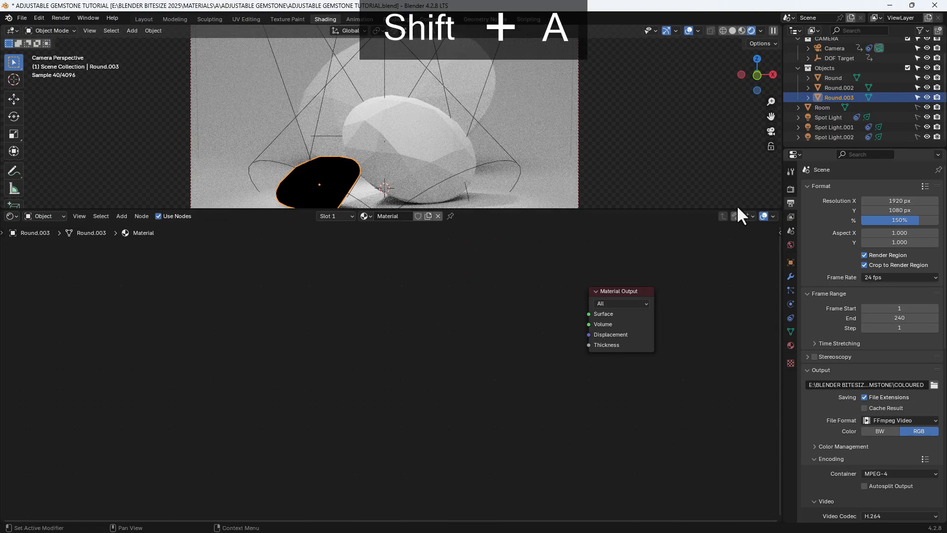
Add a Glass BSDF node and duplicate it twice, stacking the three nodes vertically before the Material Output.
key(shift+a)
click(507, 276)
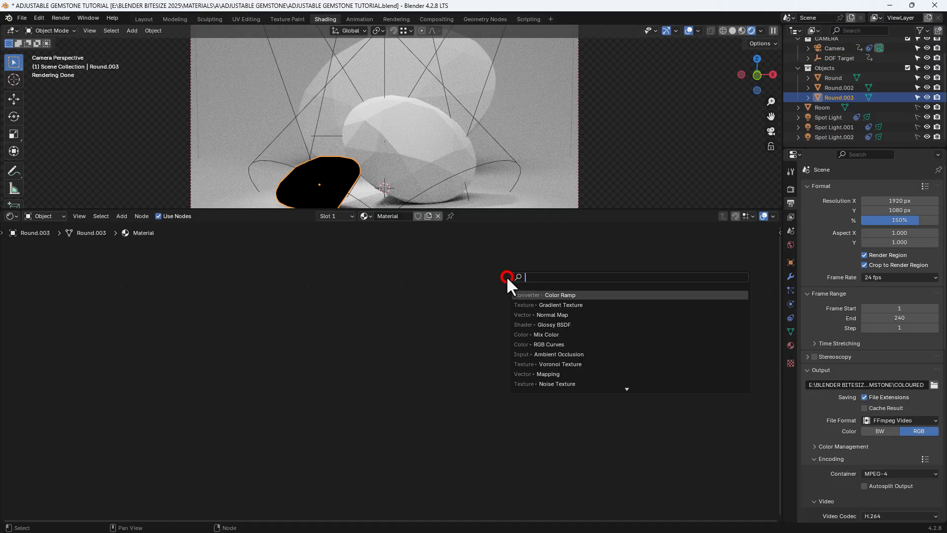
text(GLASS)
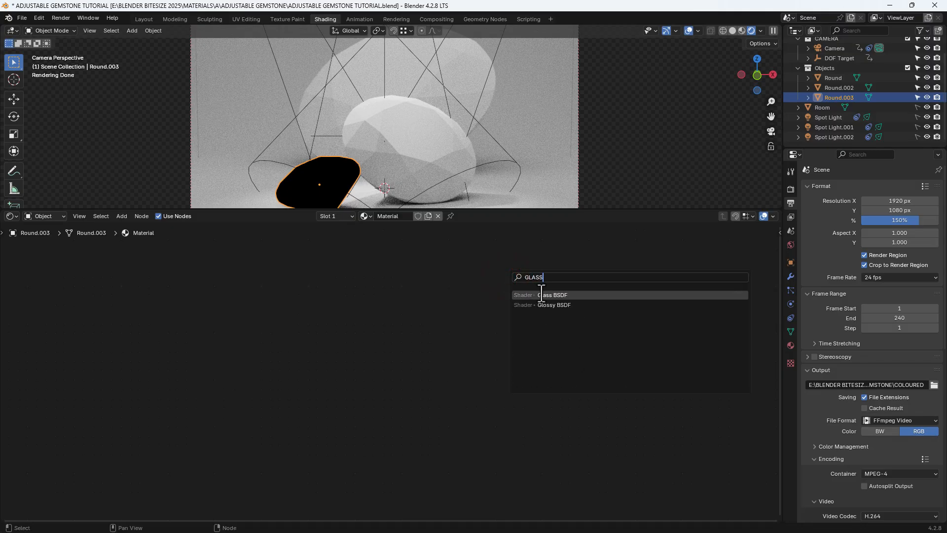
click(541, 295)
click(352, 240)
key(shift+d)
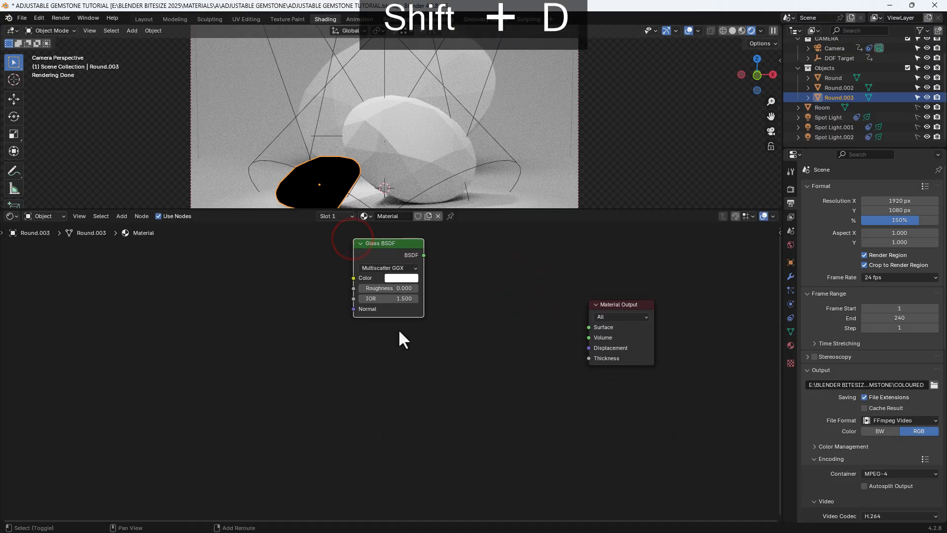
click(399, 416)
key(shift+d)
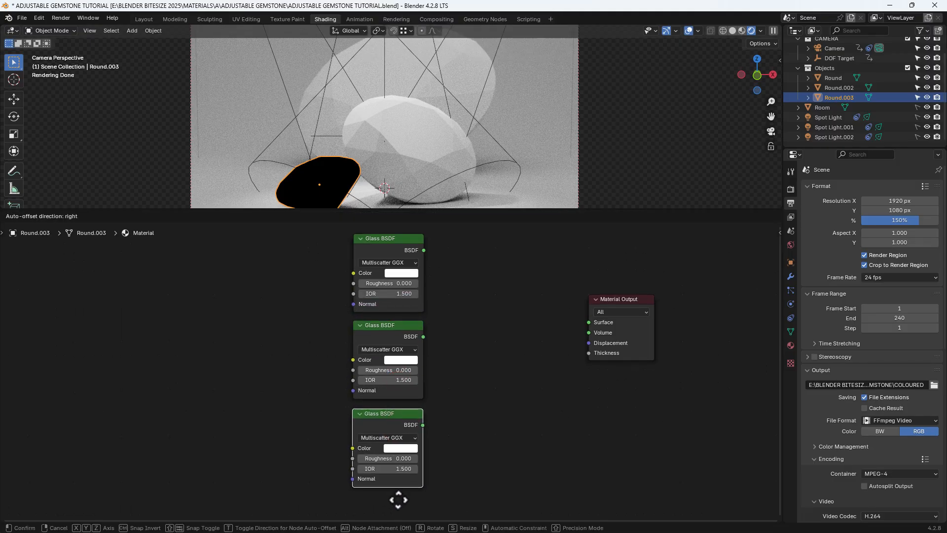
click(398, 499)
Add a Math node and duplicate it, placing one before the top Glass BSDF and one before the bottom one.
click(316, 363)
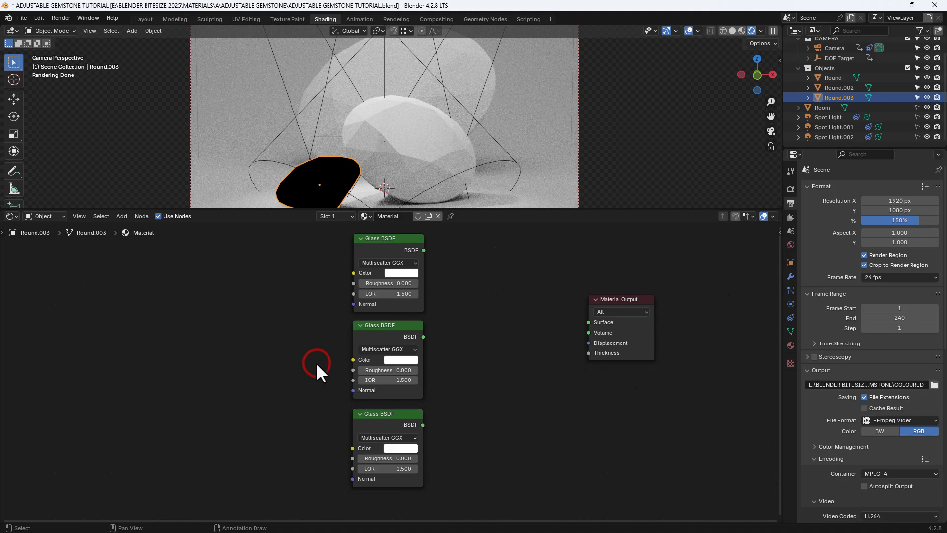
key(shift+a)
text(M)
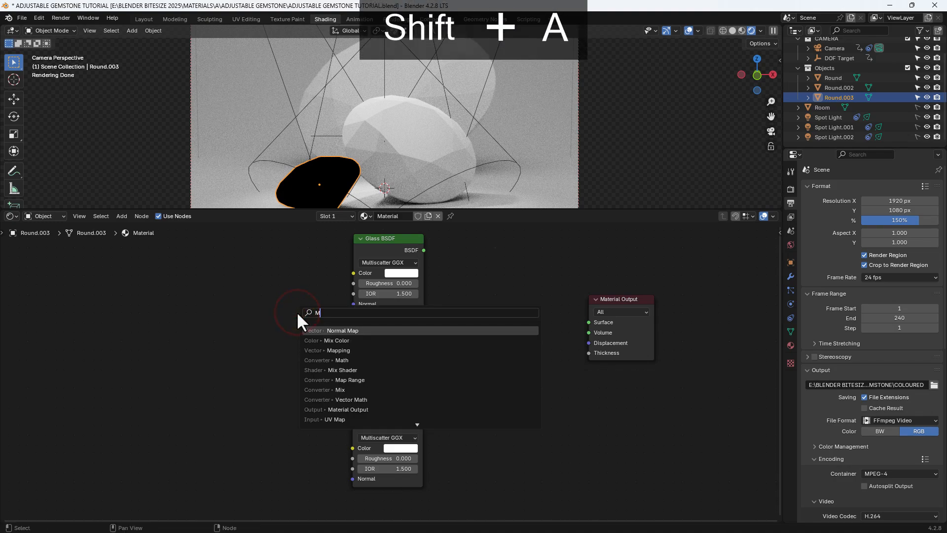
text(ath)
key(Return)
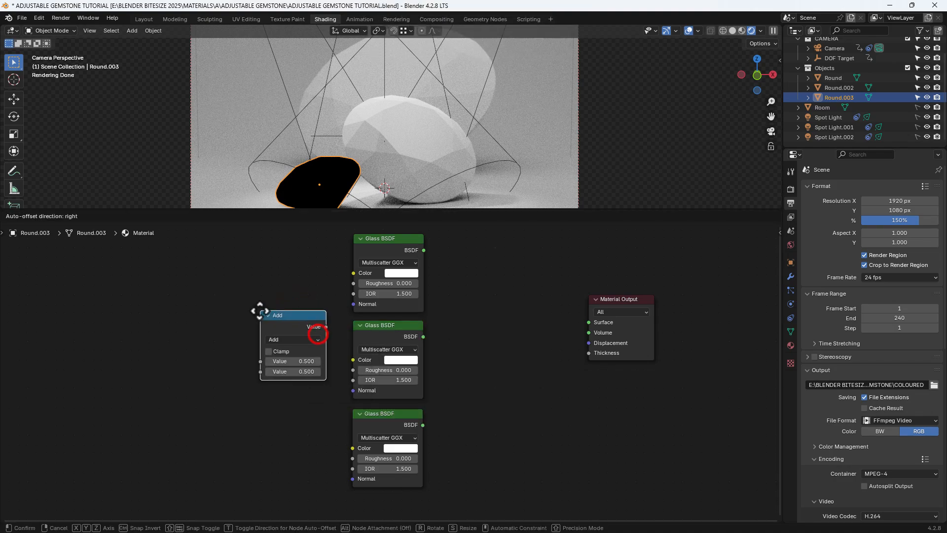
click(245, 303)
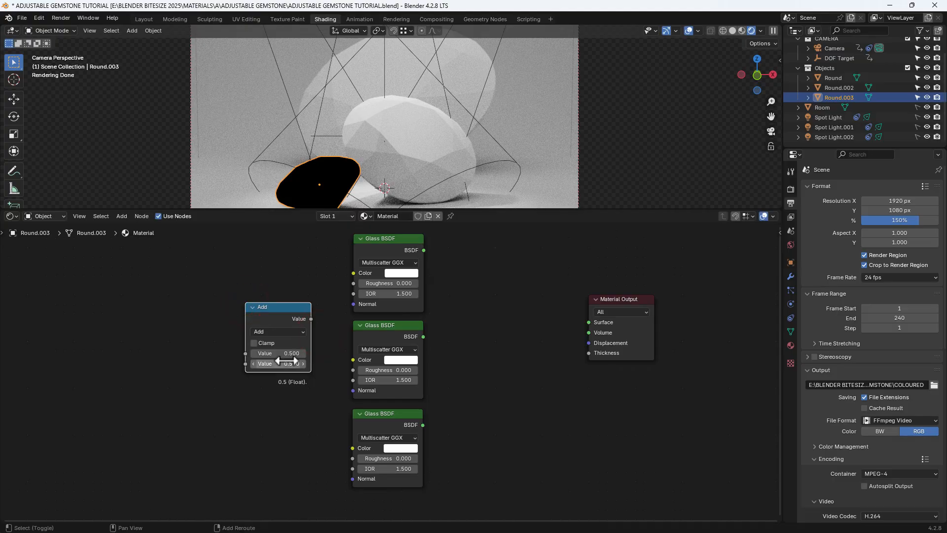
key(shift+d)
click(284, 473)
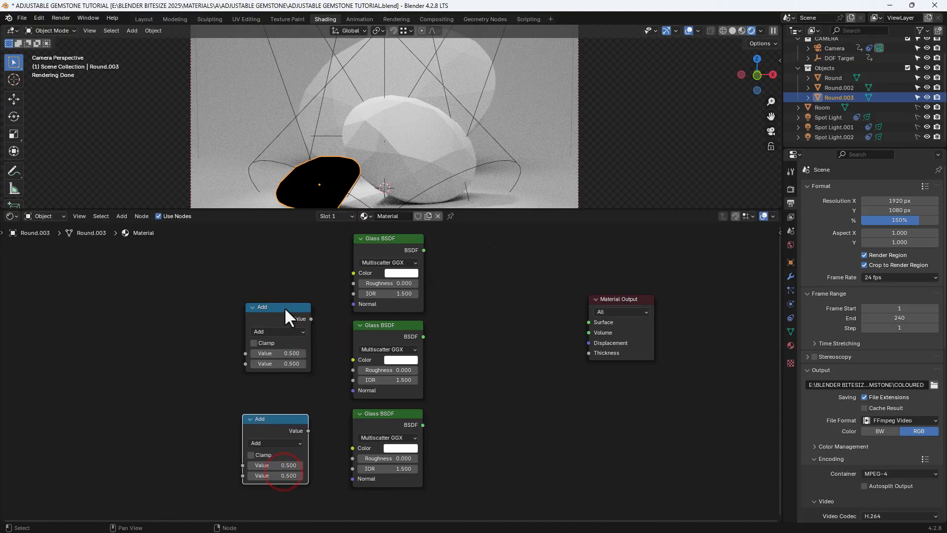
drag(284, 307, 284, 246)
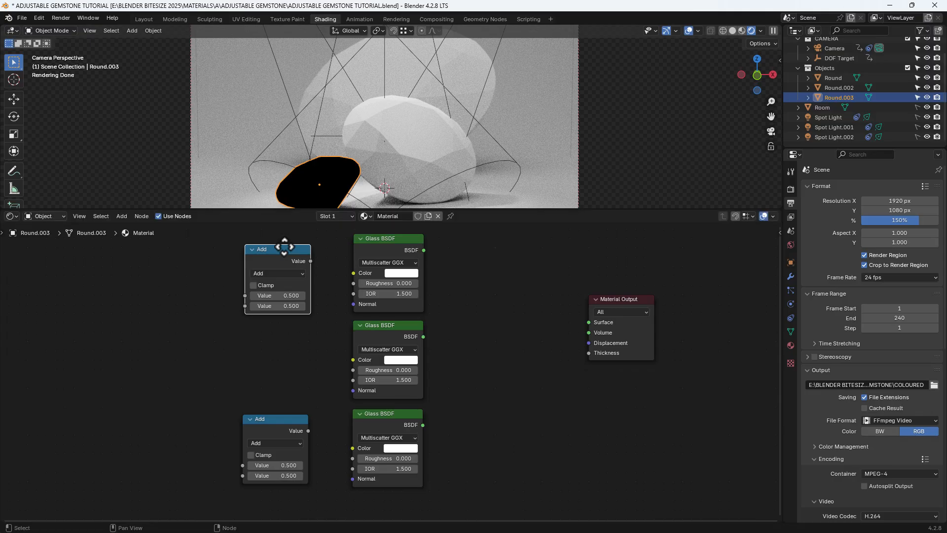
Add a Value node before the upper Math node and place a duplicate directly beneath it.
click(149, 269)
key(shift+a)
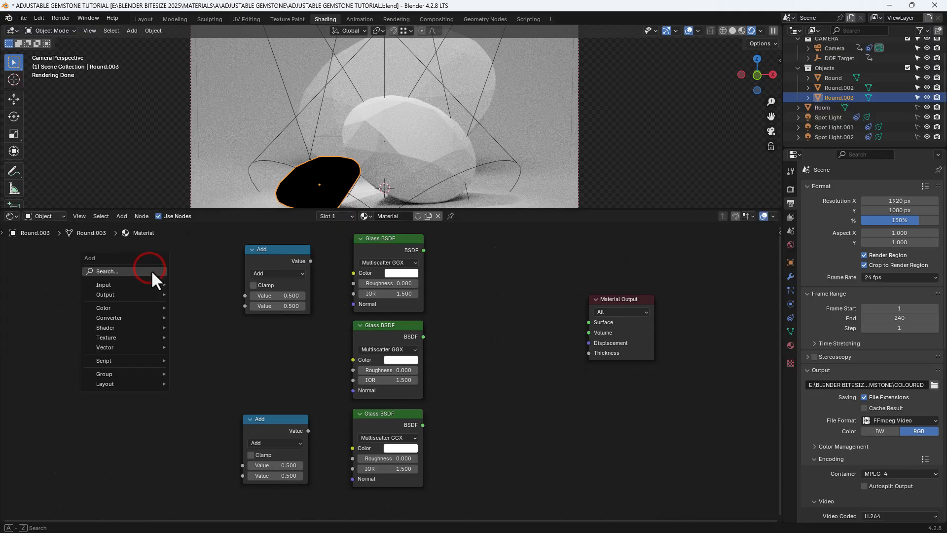
click(151, 271)
text(VALUE)
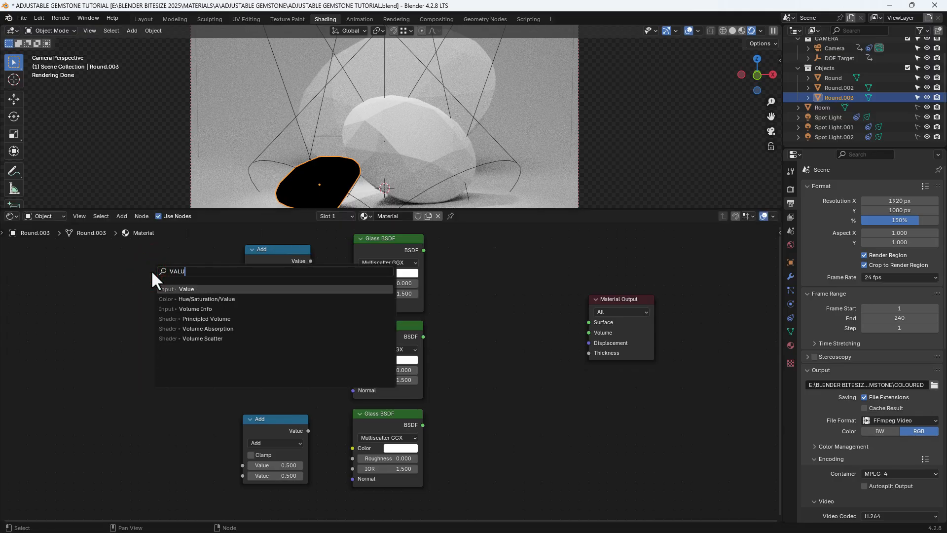
click(172, 289)
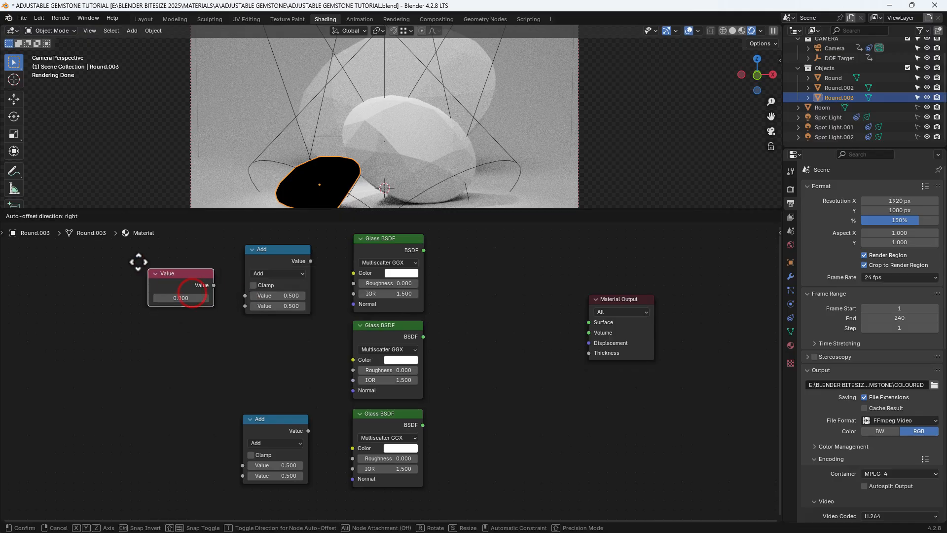
click(130, 259)
key(shift+d)
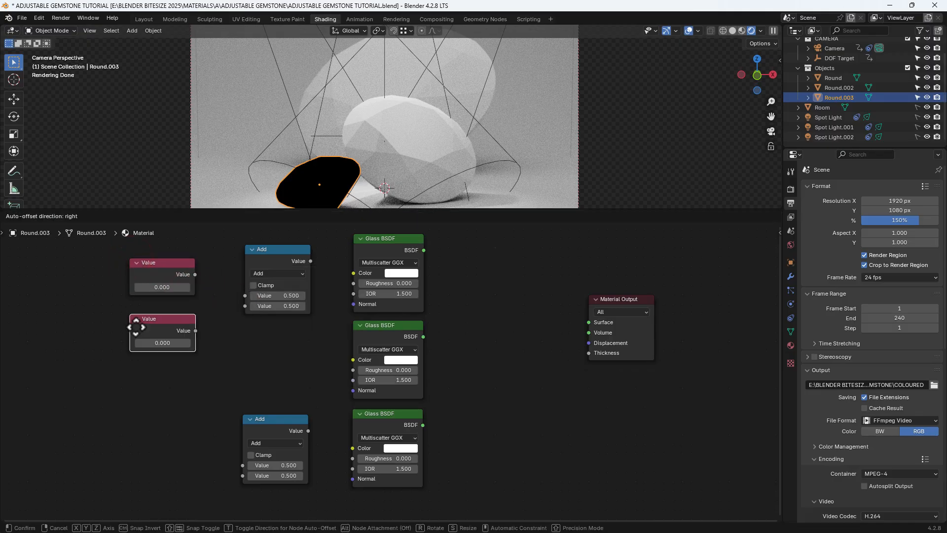
click(134, 316)
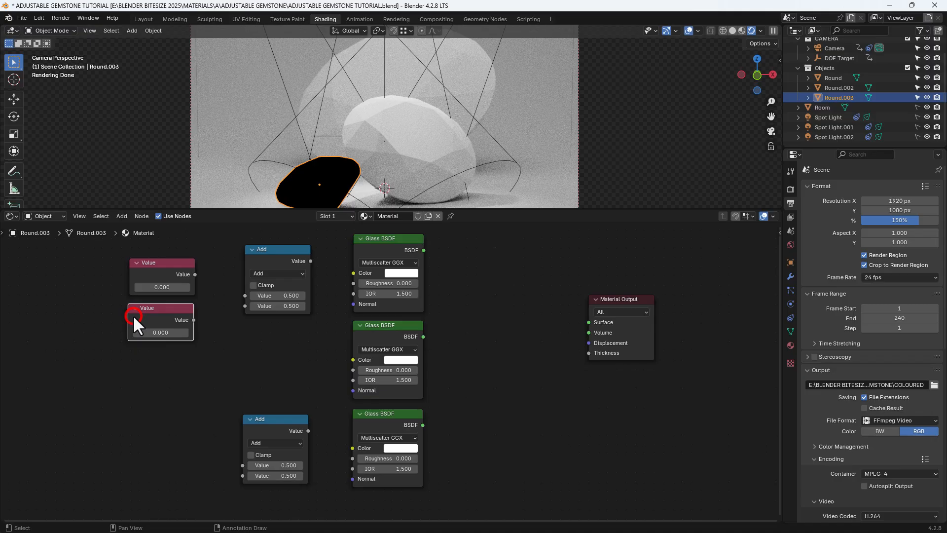
Add an RGB node directly beneath the two stacked Value nodes.
click(155, 377)
key(shift+a)
text(RGB)
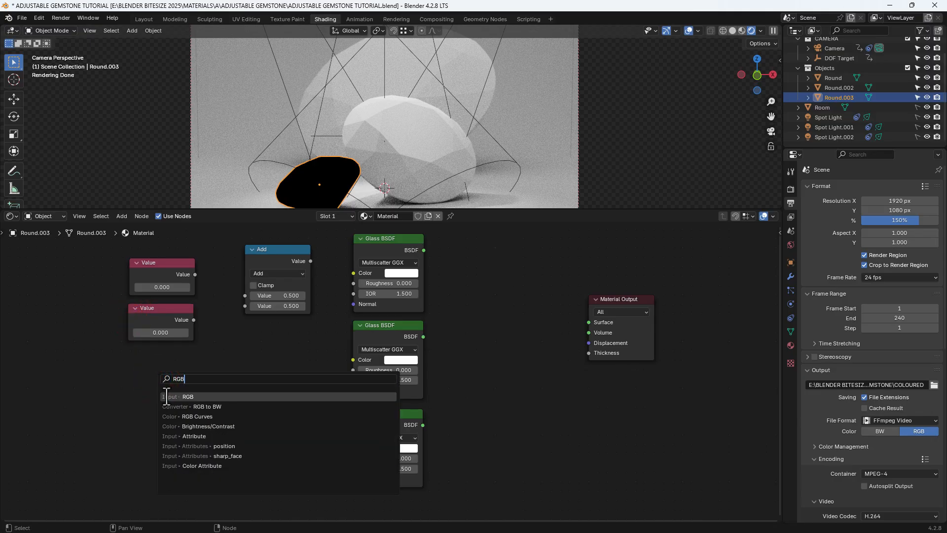
click(166, 397)
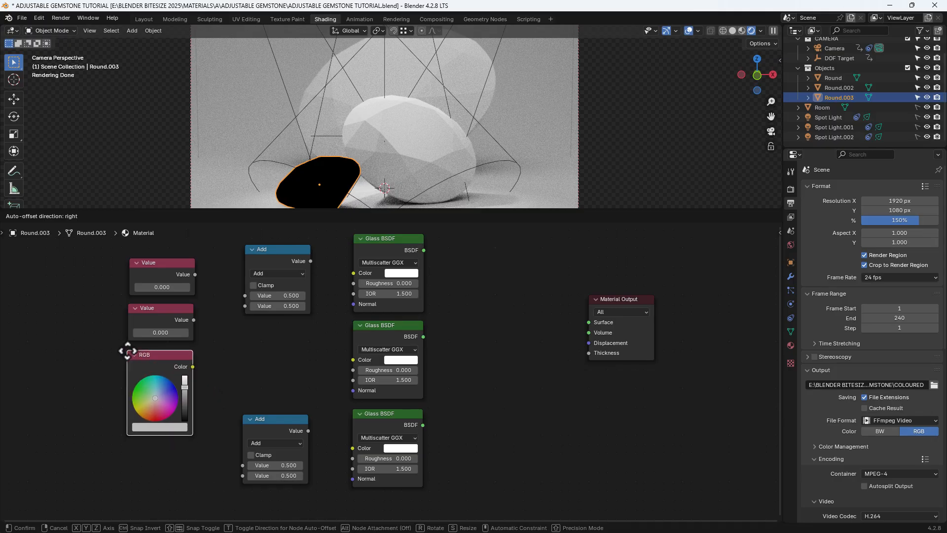
click(127, 351)
Add an Add Shader node after the top Glass BSDF and place a duplicate lower, closer to the Material Output.
click(451, 334)
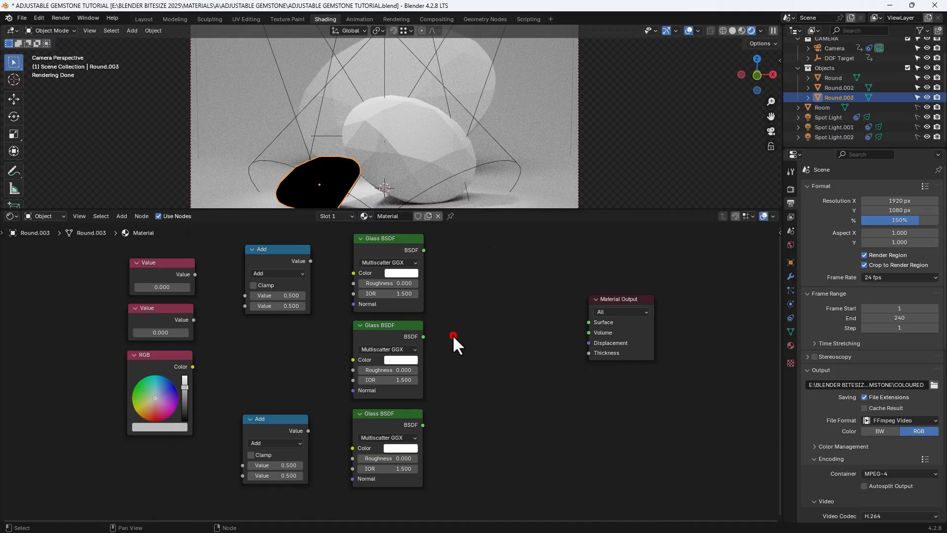
key(shift+a)
text(Add)
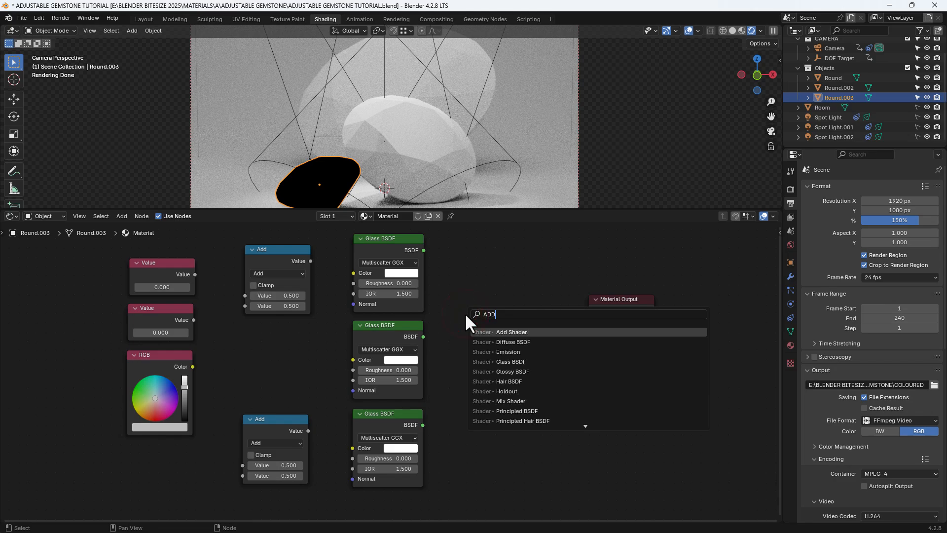
click(486, 332)
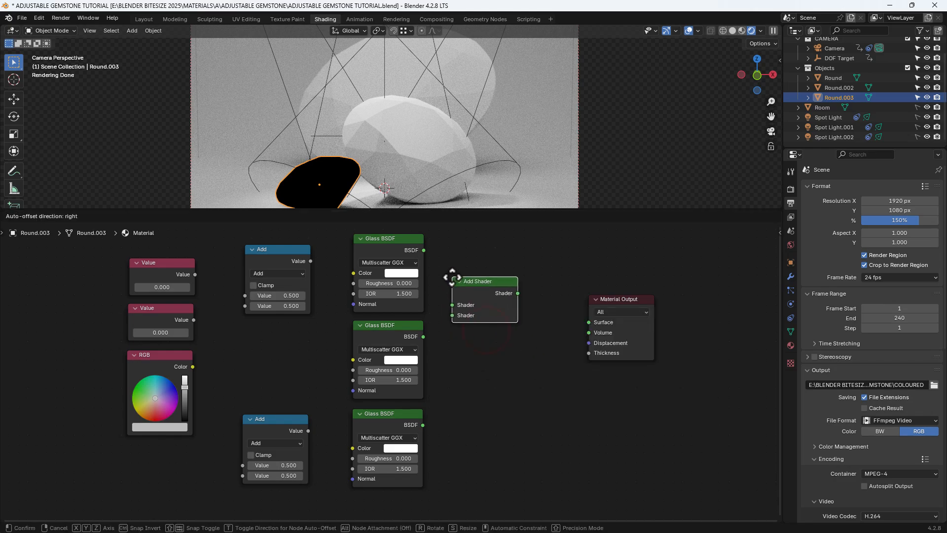
click(455, 277)
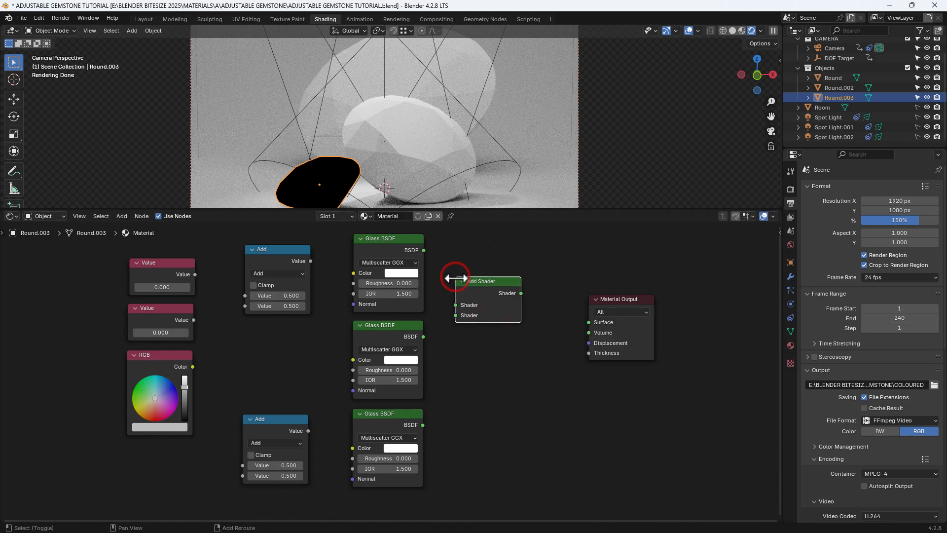
key(shift+d)
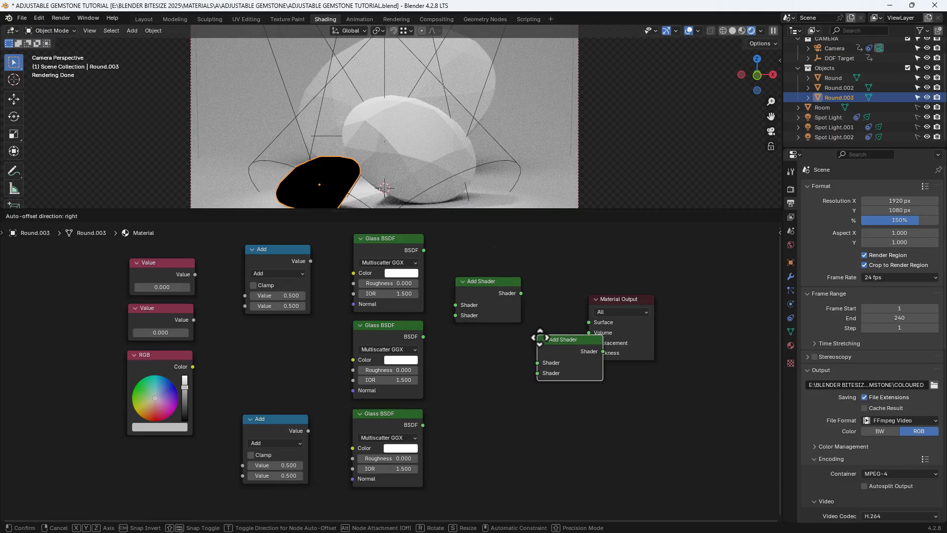
click(549, 333)
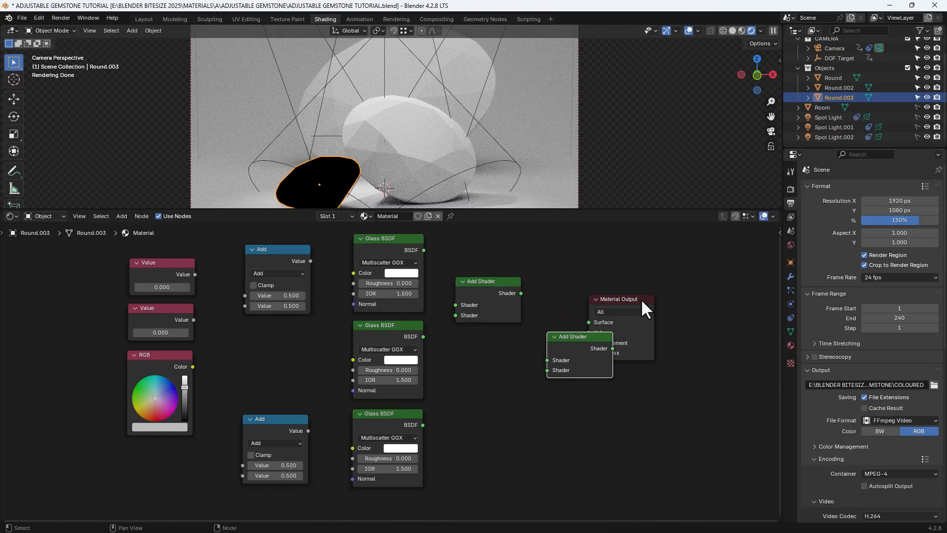
Move the Material Output farther along to make room and add a Mix Shader between it and the second Add Shader.
drag(641, 298, 765, 295)
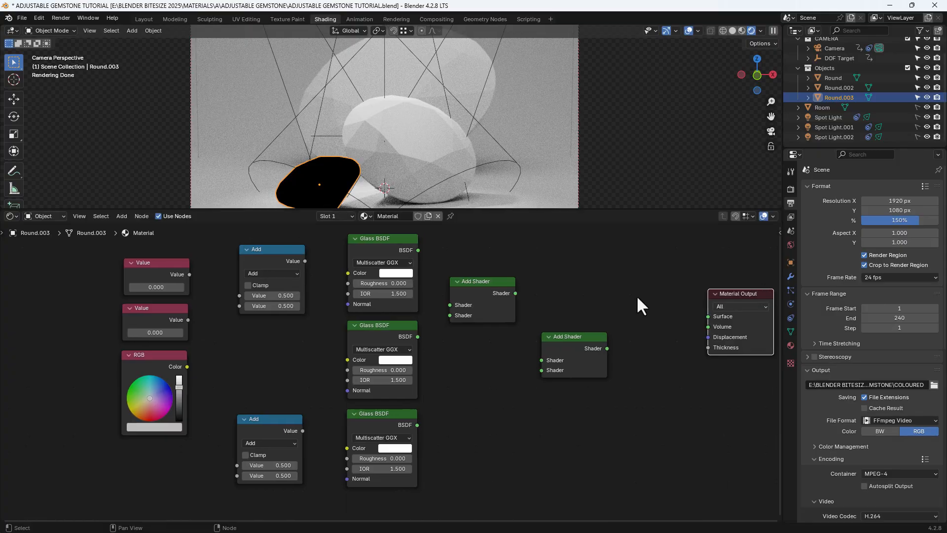
key(shift+a)
text(MI)
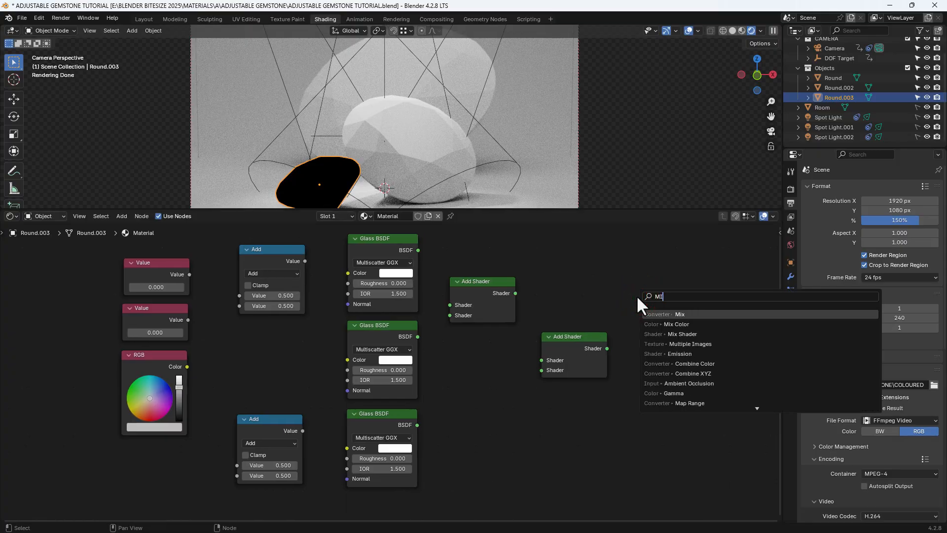
click(664, 334)
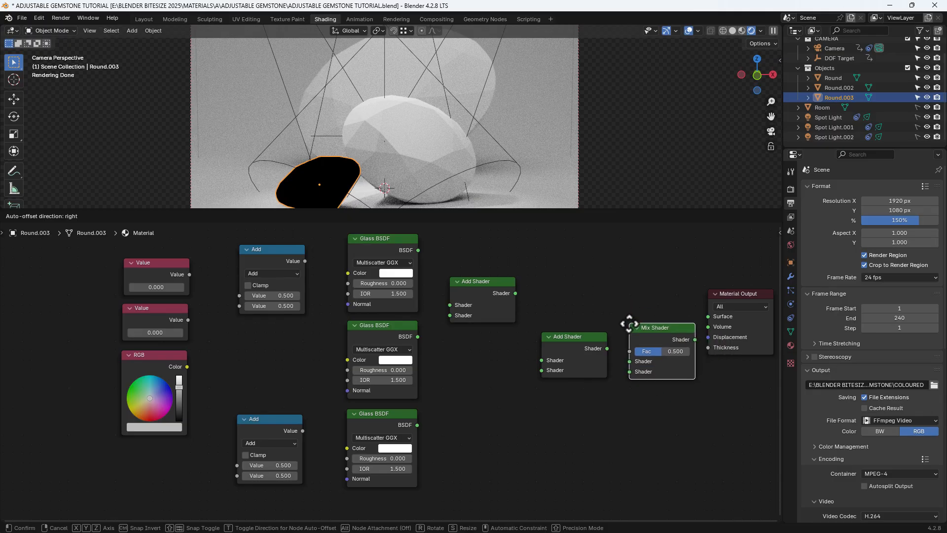
click(628, 324)
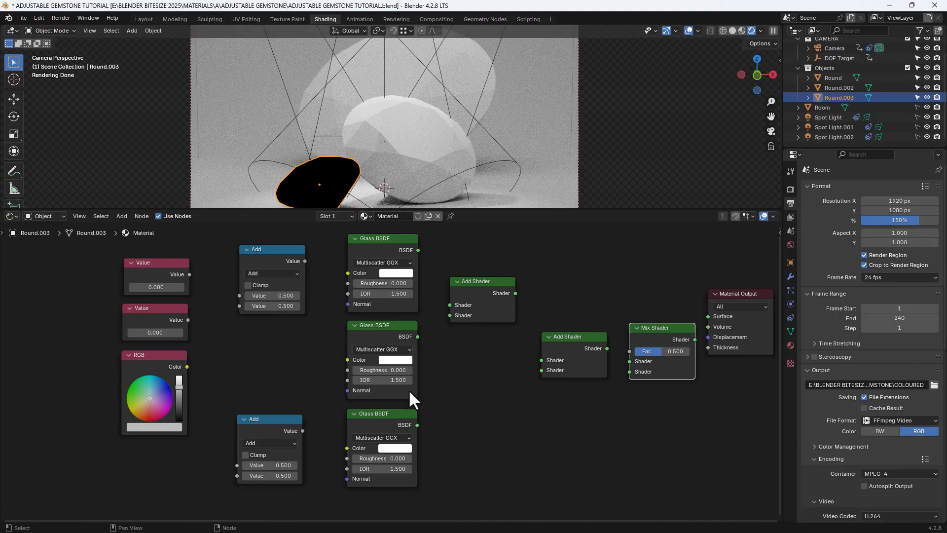
Duplicate the bottom Glass BSDF and place the copy directly beneath the second Add Shader.
click(365, 419)
key(shift+d)
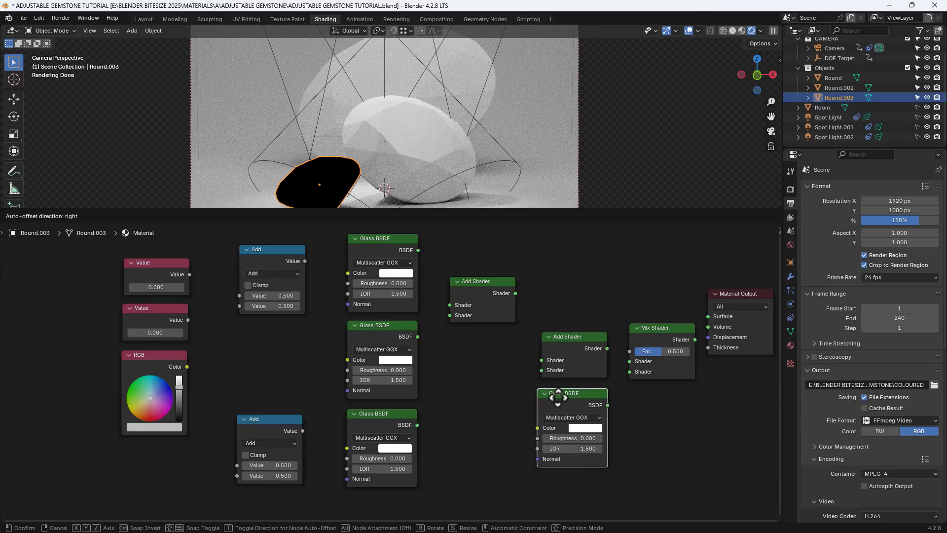
click(559, 397)
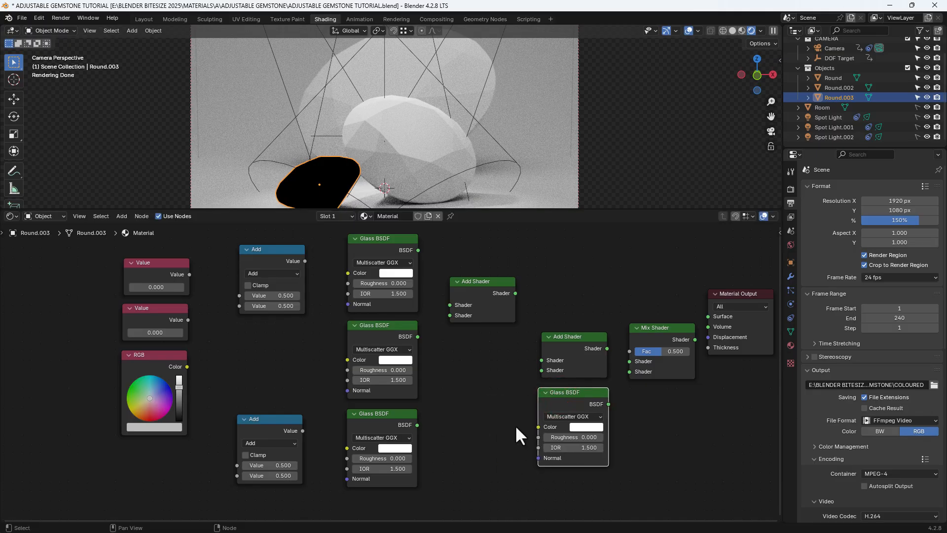
Add a Light Path node above the second Add Shader.
middle_drag(501, 364, 455, 445)
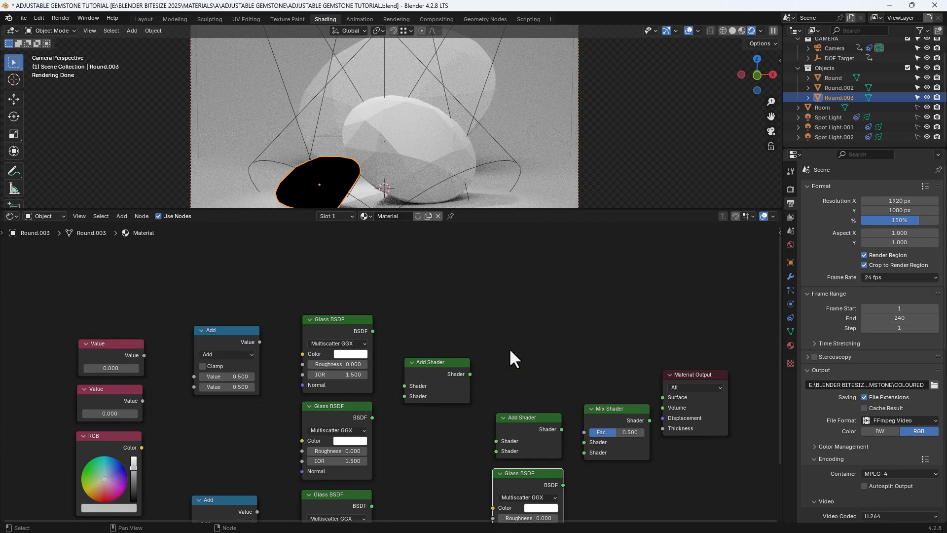
key(shift+a)
click(515, 325)
text(L)
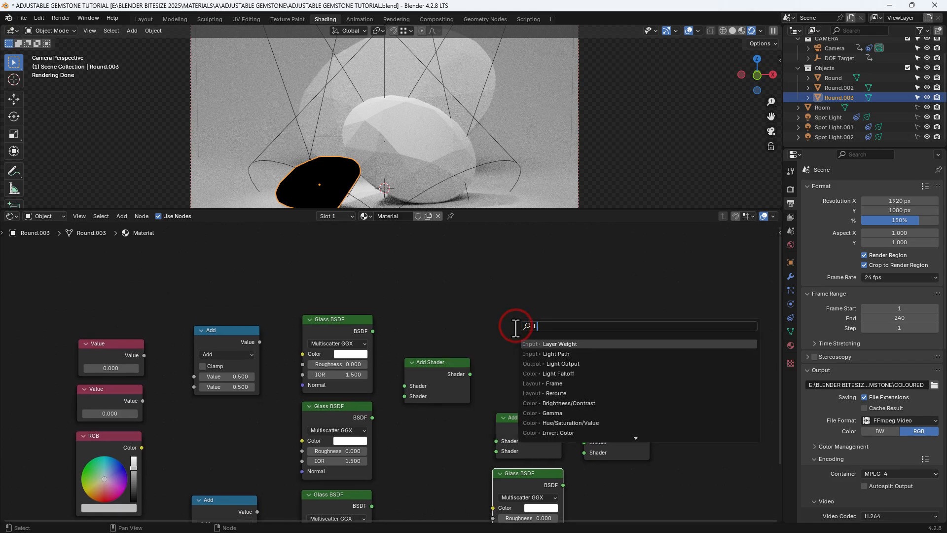
text(IGH)
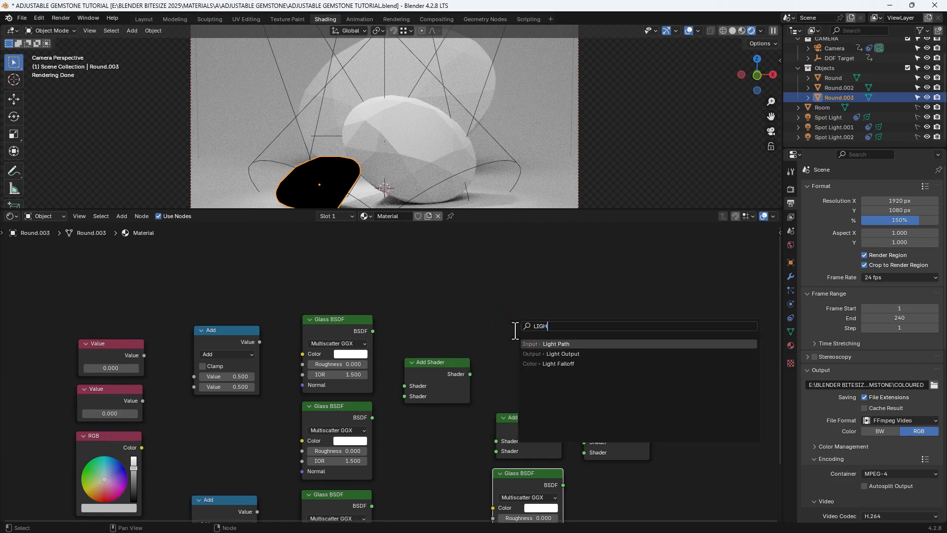
click(537, 343)
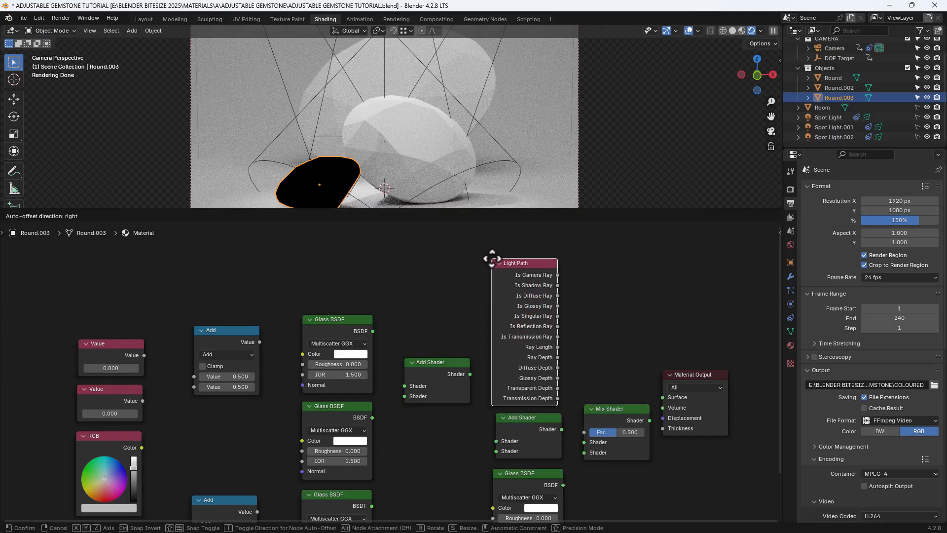
click(493, 252)
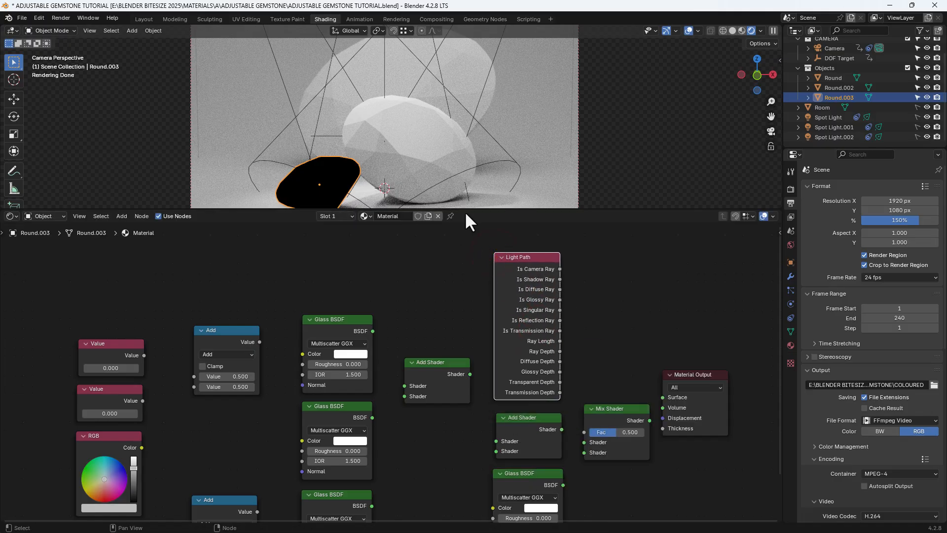
Give the shader editor area more height and zoom the viewport in on the front gemstone.
drag(467, 209, 468, 161)
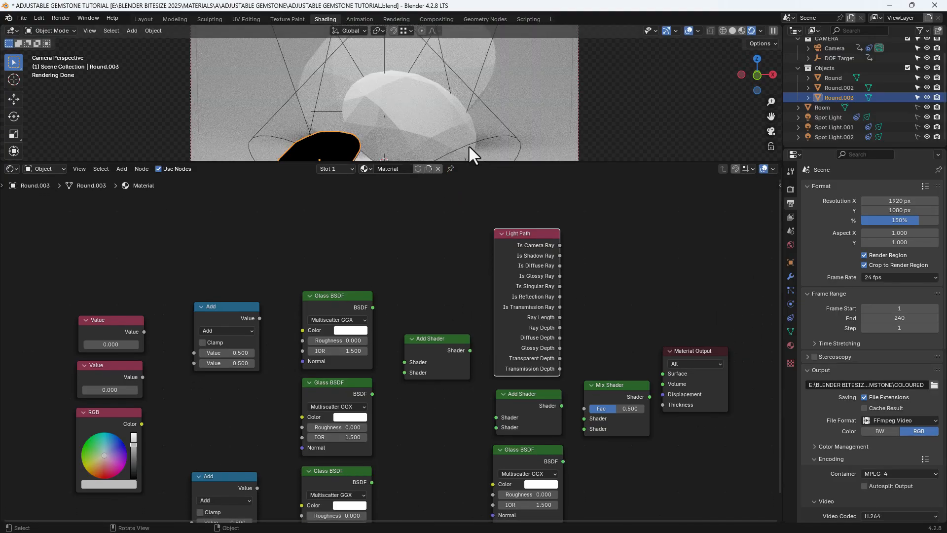
scroll(472, 122, up, 3)
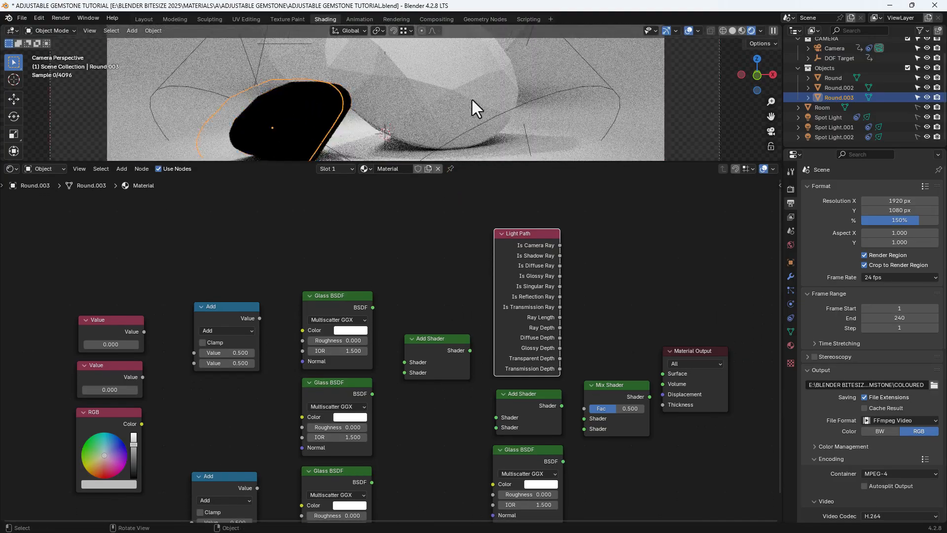
scroll(472, 99, up, 2)
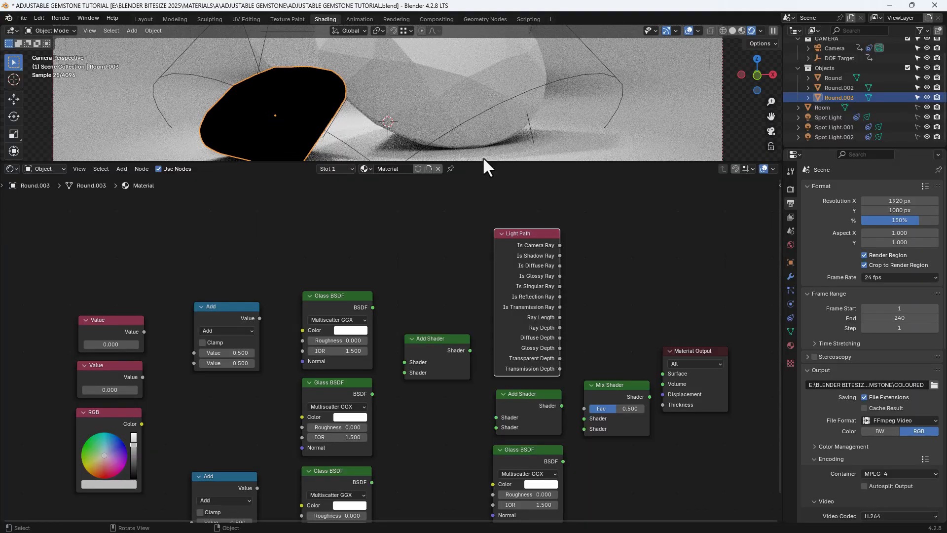
middle_drag(455, 276, 448, 240)
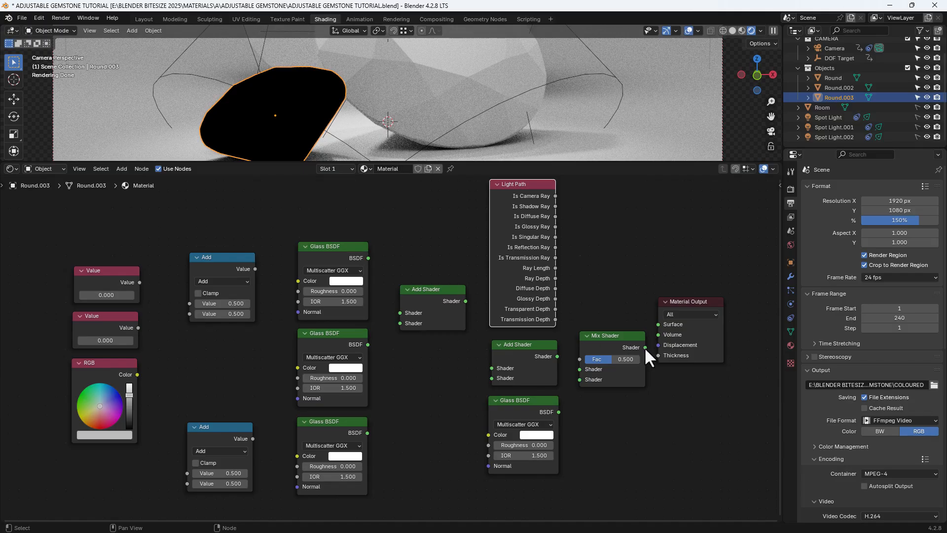
Connect Mix Shader to Surface, feeding it the adjacent Glass BSDF first, the second Add Shader second, and Is Camera Ray as Fac.
drag(645, 348, 655, 322)
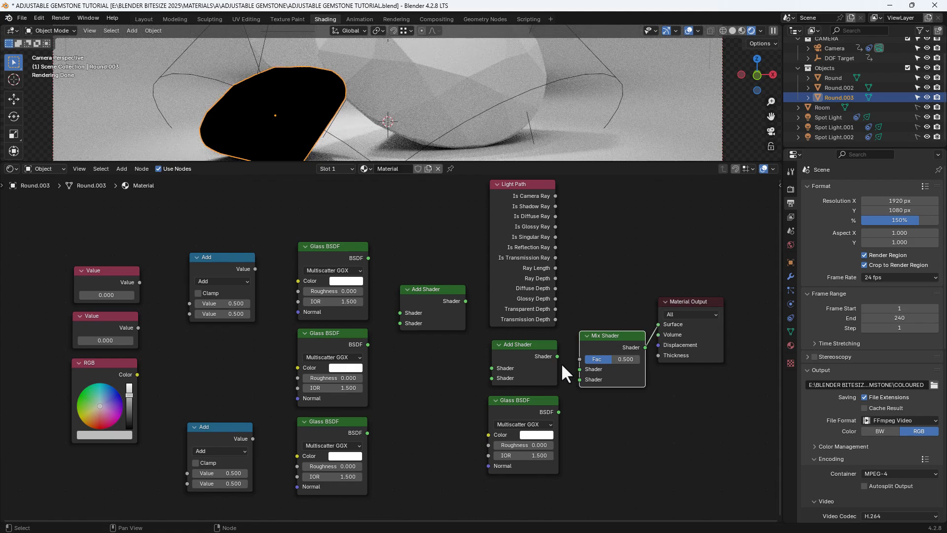
drag(557, 356, 576, 379)
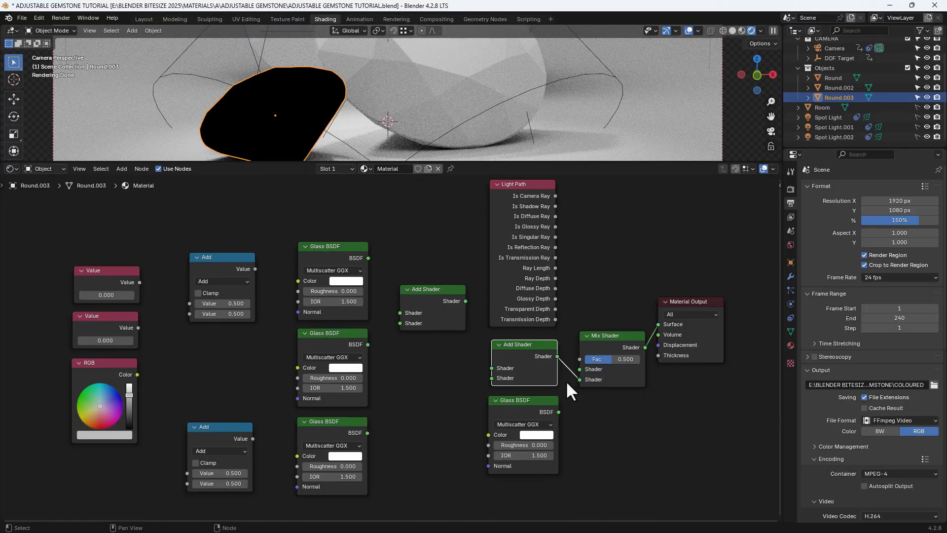
drag(558, 412, 576, 372)
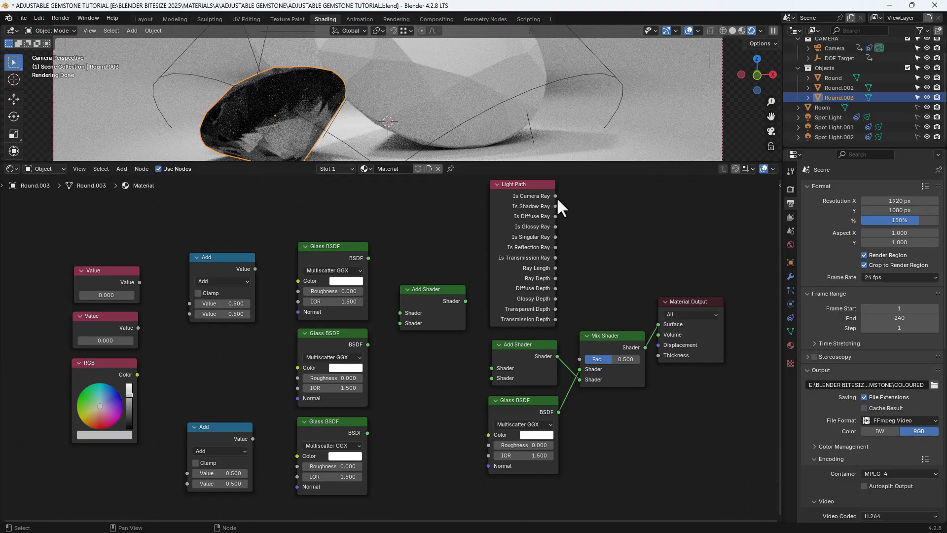
drag(555, 196, 571, 356)
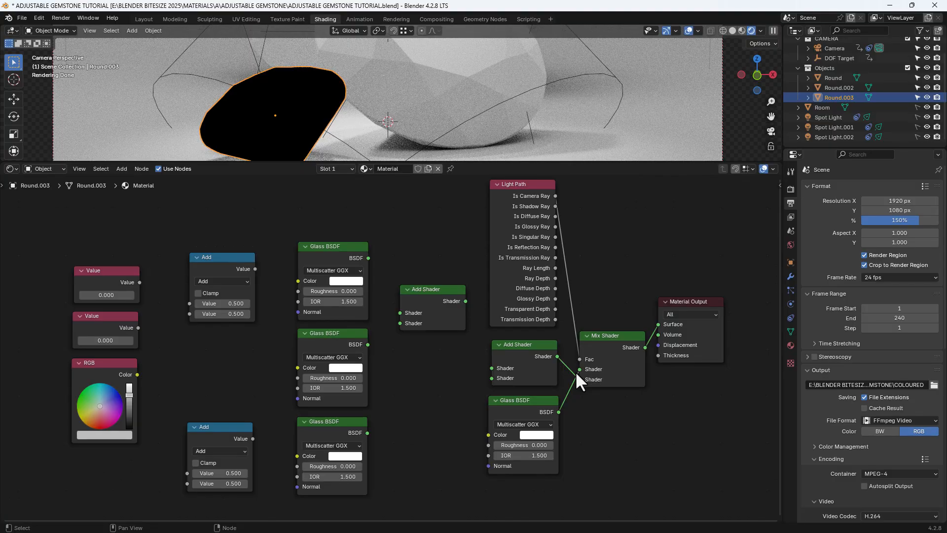
Link the top and middle Glass BSDFs into the first Add Shader, and its output plus the bottom Glass BSDF into the second.
drag(465, 301, 491, 367)
drag(368, 257, 399, 312)
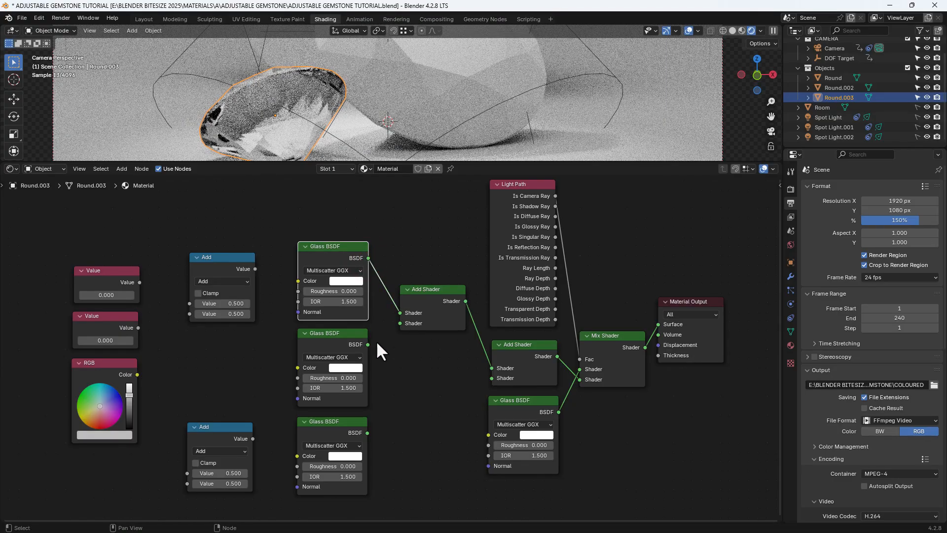
drag(368, 344, 393, 330)
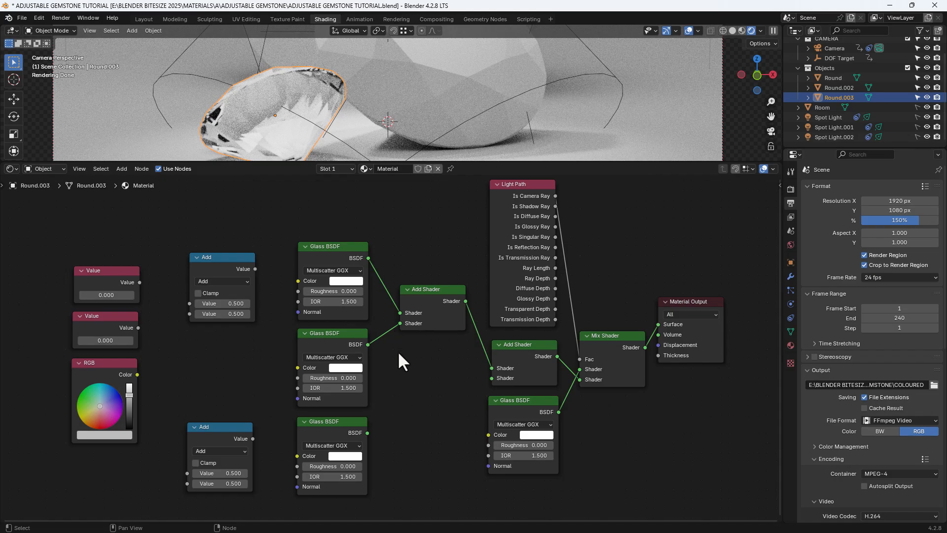
drag(367, 433, 487, 391)
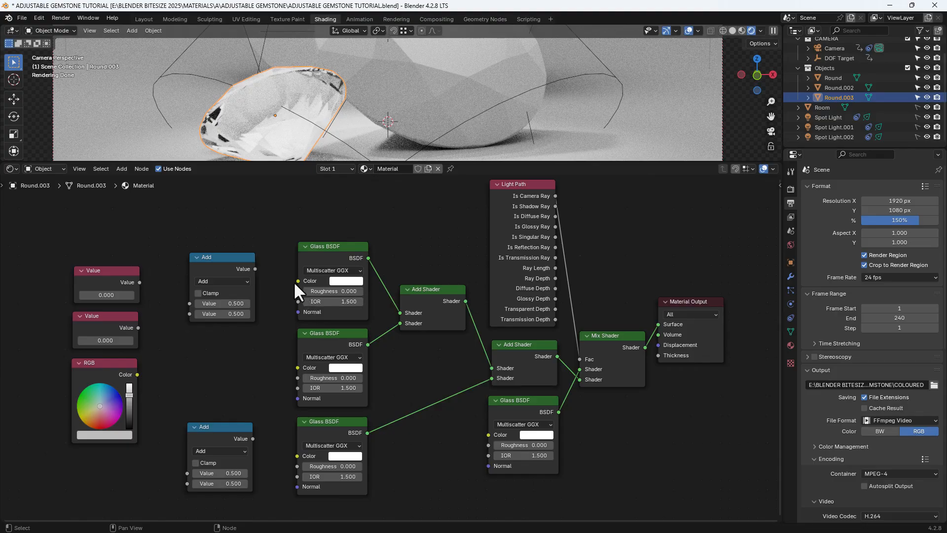
Link the Math nodes to the top and bottom Glass IORs, and the upper Value node to both Math nodes and the middle Glass IOR.
drag(256, 269, 290, 305)
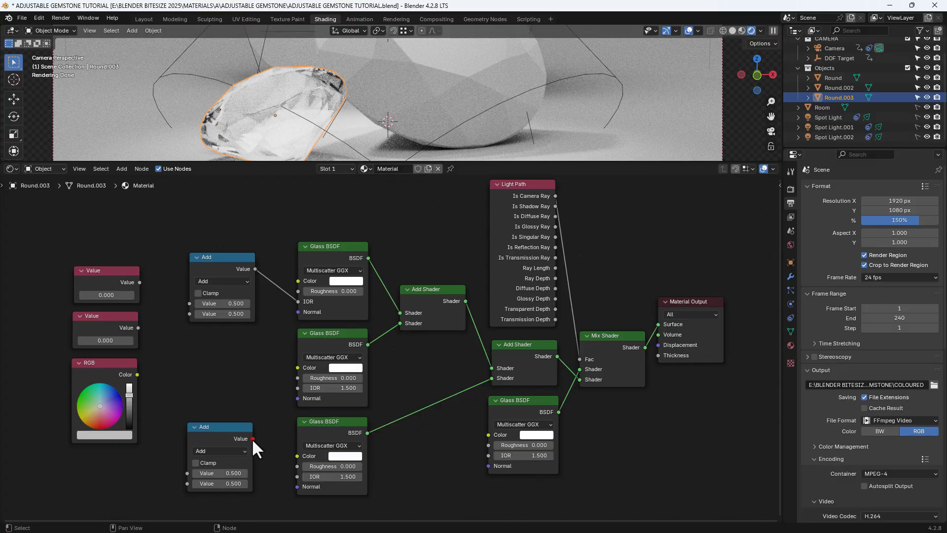
drag(253, 439, 295, 476)
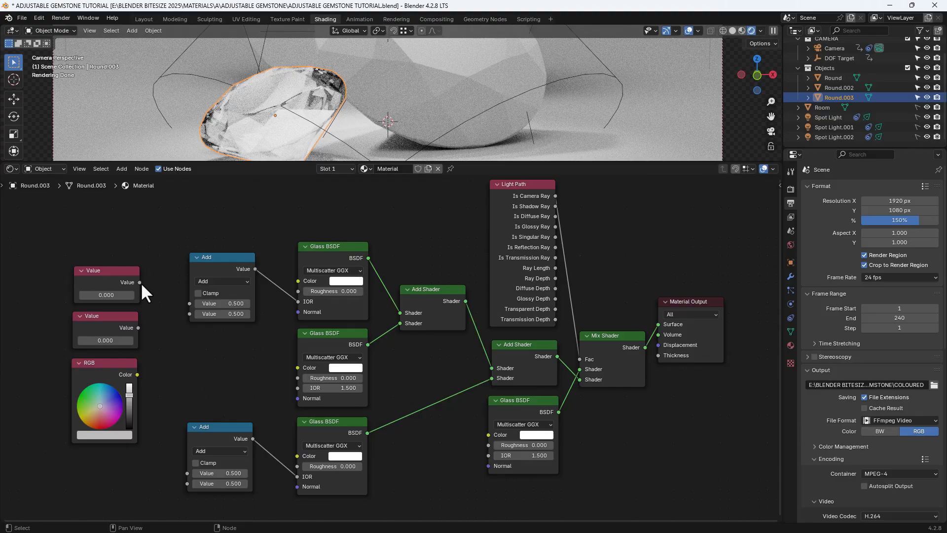
drag(140, 283, 163, 304)
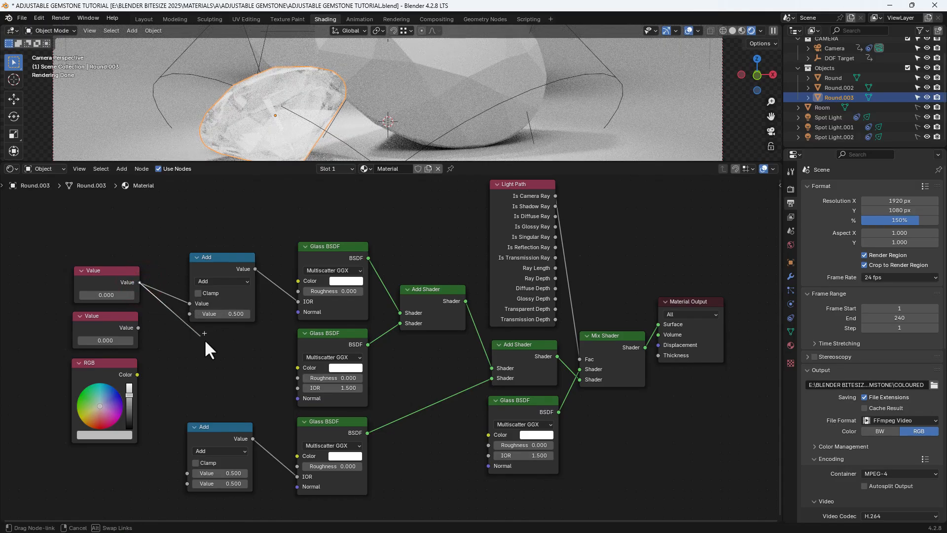
drag(205, 341, 295, 390)
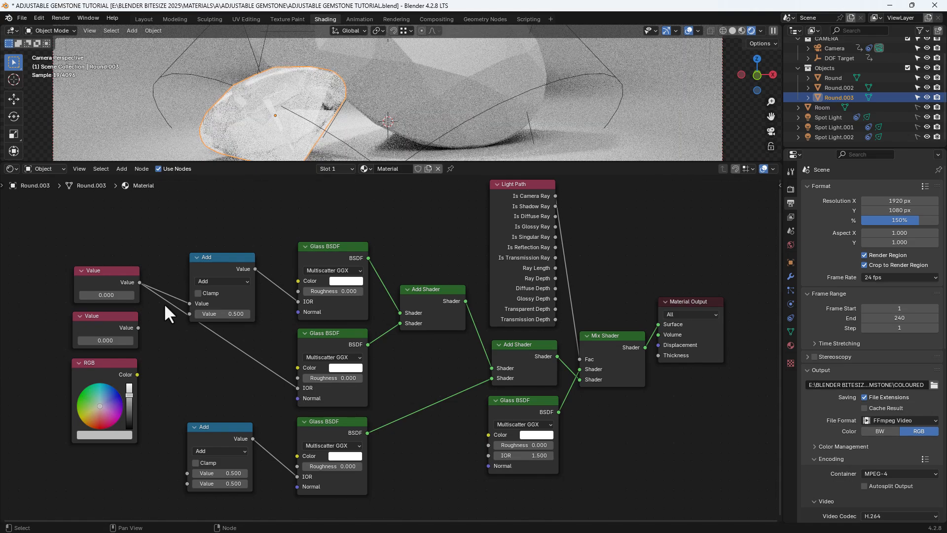
drag(140, 282, 191, 470)
click(217, 431)
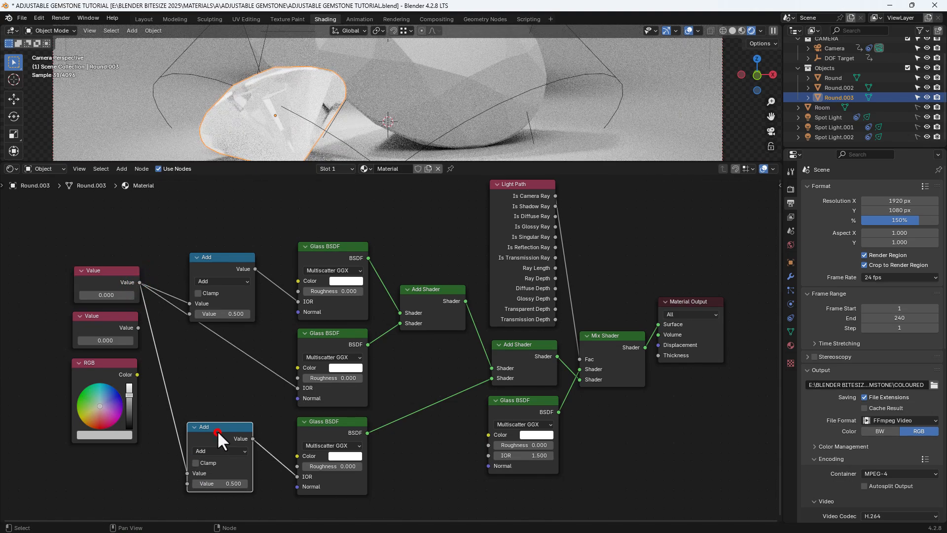
Move both Math nodes up slightly and link the lower Value node to the second Value input of each.
drag(217, 430, 223, 409)
drag(221, 266, 223, 246)
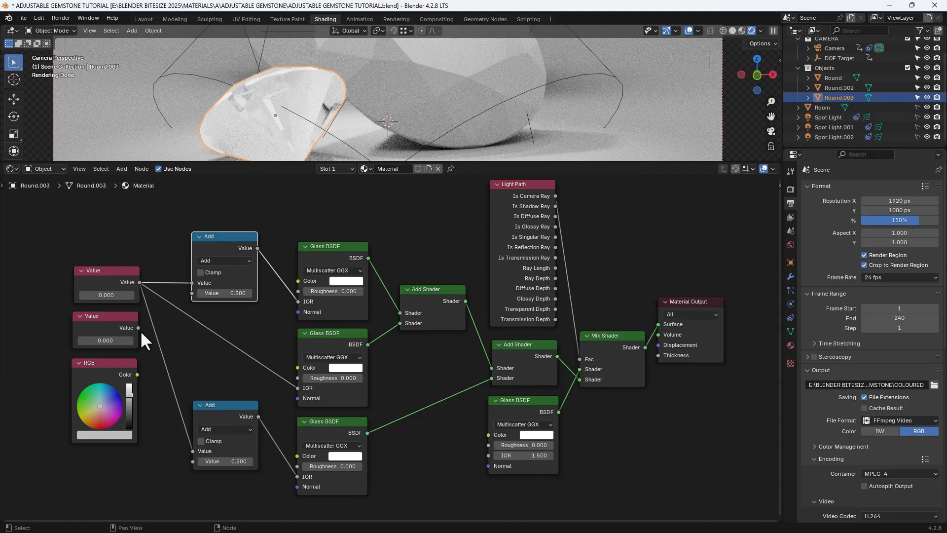
drag(138, 328, 183, 295)
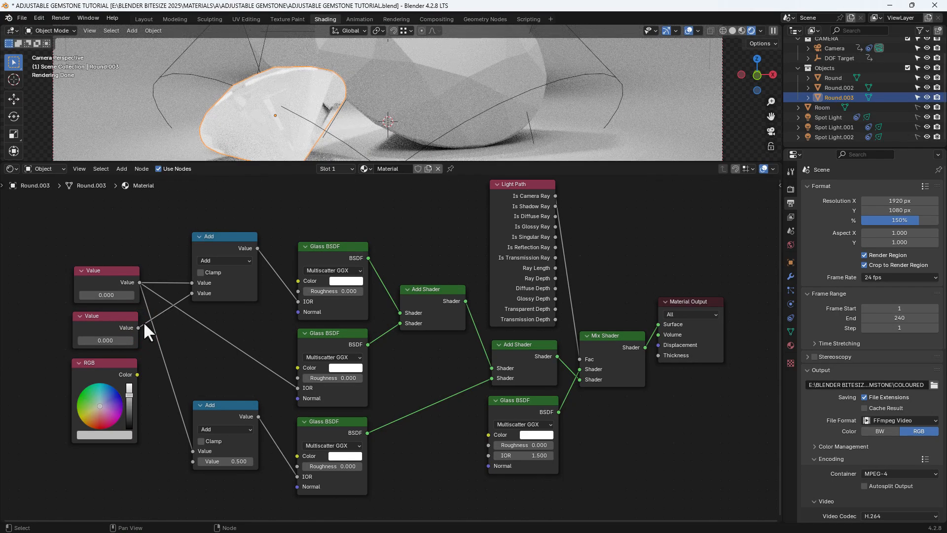
drag(138, 327, 187, 459)
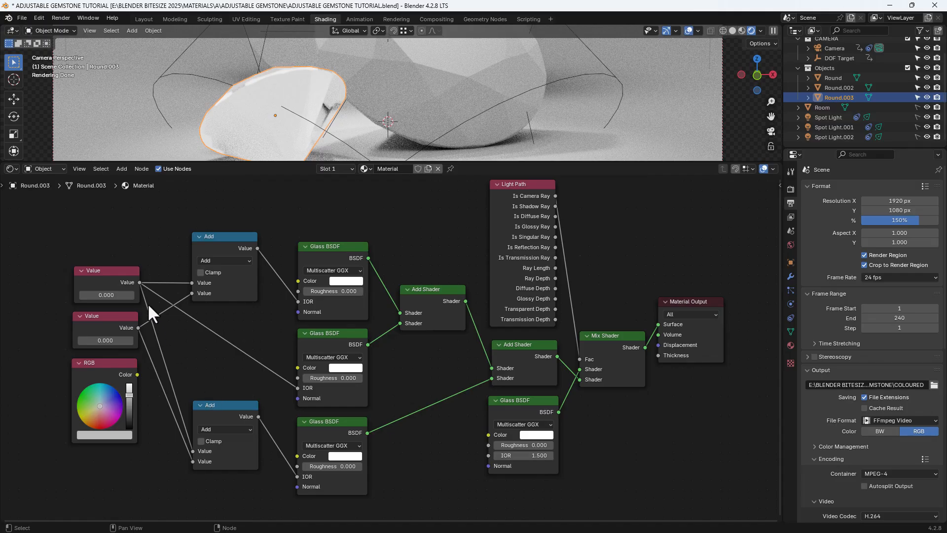
Link the upper Value node to the IOR of the Glass BSDF beside the Mix Shader, routing the link beneath the nodes with two reroutes.
drag(140, 283, 486, 458)
shift+right_drag(457, 419, 447, 461)
drag(455, 438, 428, 478)
shift+right_drag(238, 302, 232, 325)
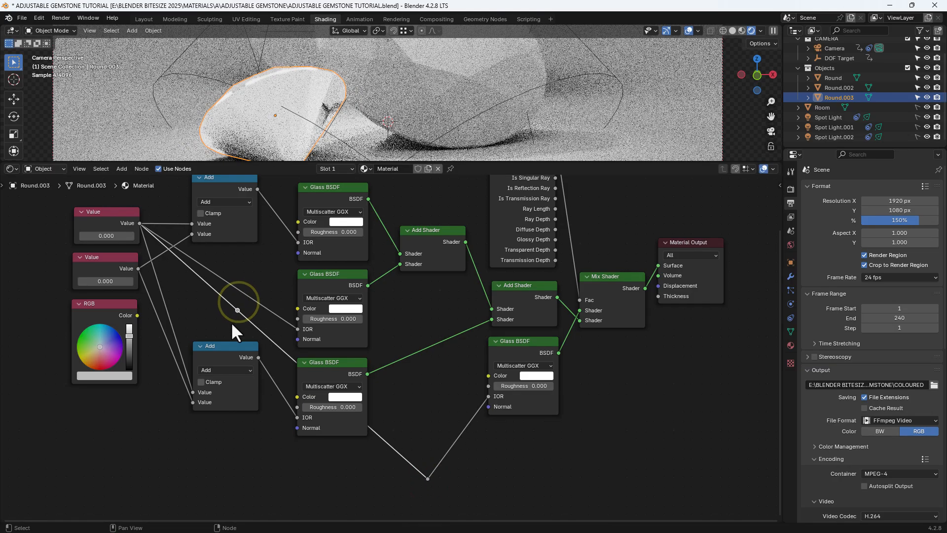
key(g)
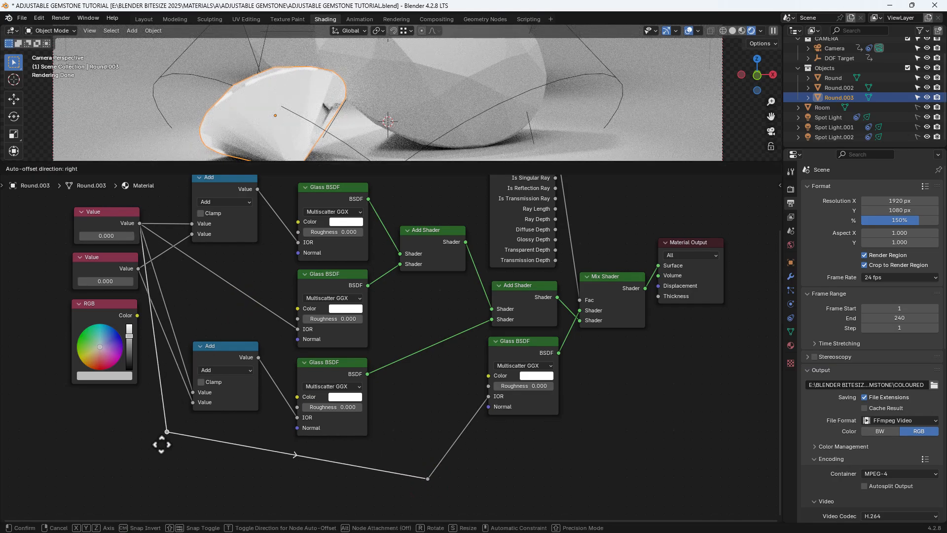
click(171, 491)
drag(472, 499, 166, 472)
key(g)
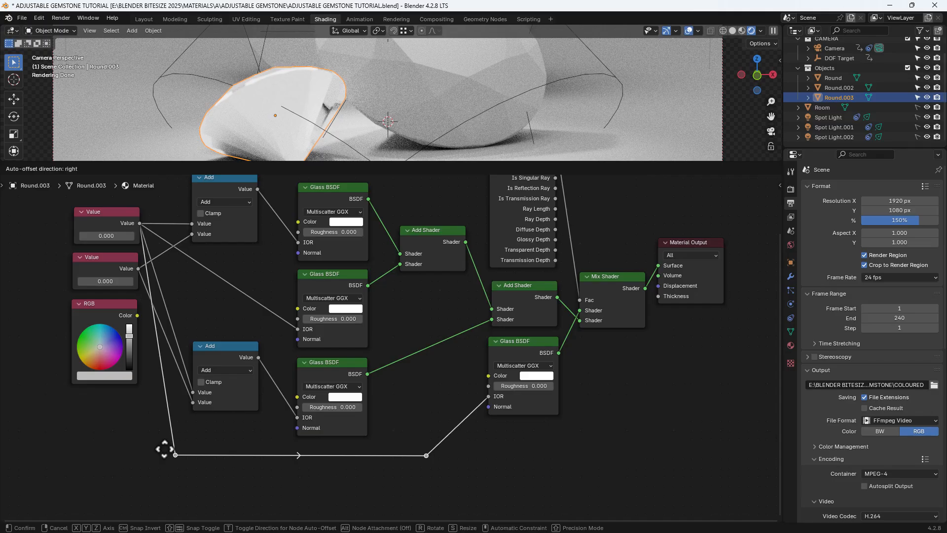
click(163, 448)
middle_drag(195, 289, 182, 351)
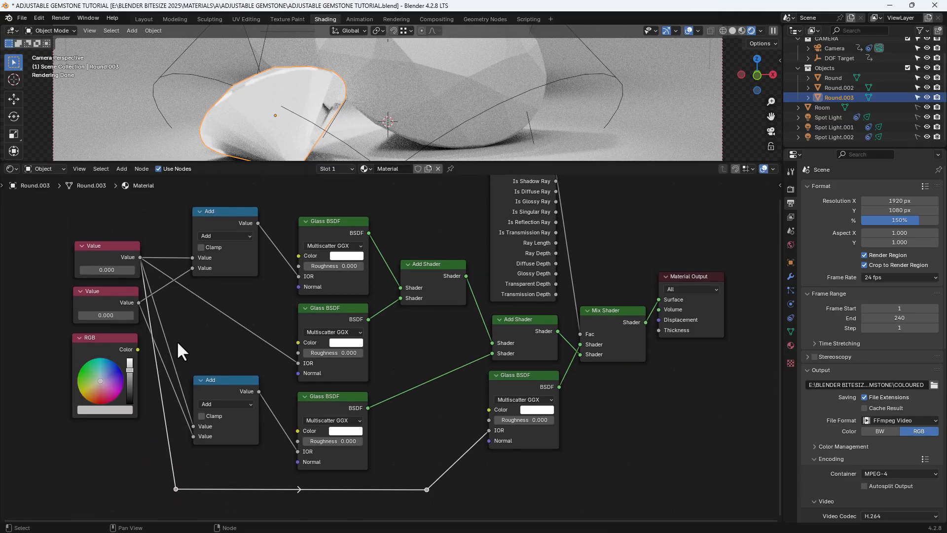
Link the RGB node to the Color of the Glass BSDF feeding the Mix Shader, and place it beside that shader, clear of the rerouted link.
click(138, 349)
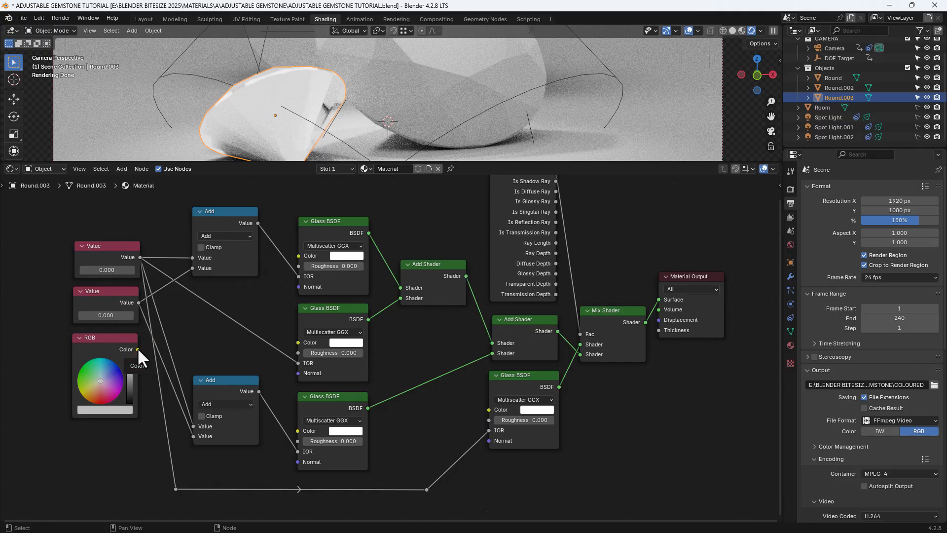
drag(137, 349, 489, 409)
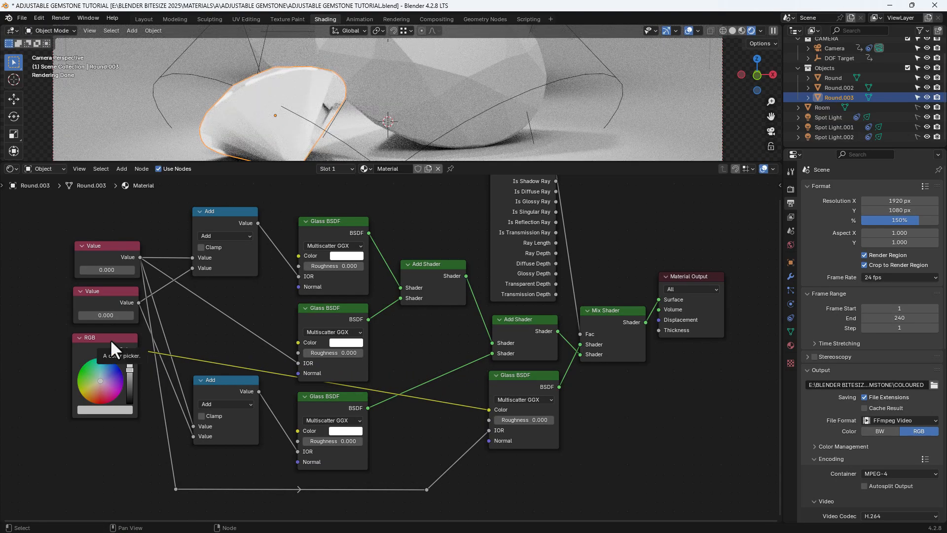
drag(110, 339, 449, 411)
click(427, 490)
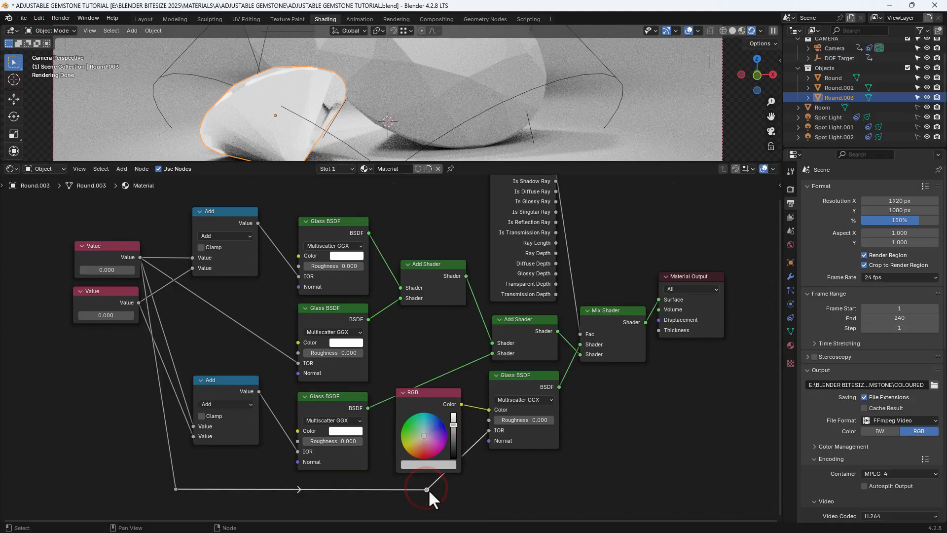
drag(428, 489, 470, 490)
drag(421, 397, 429, 405)
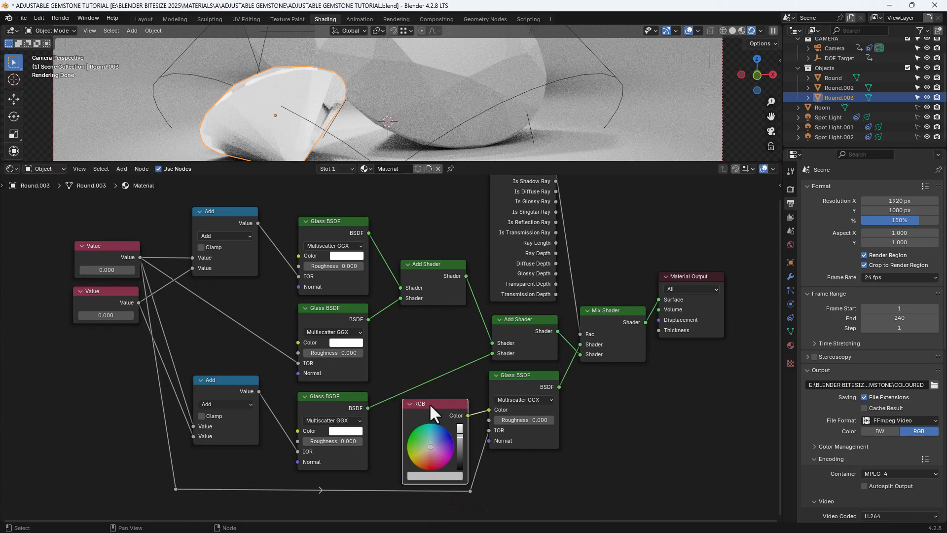
Move both Value nodes down to sit midway between the two Math nodes.
drag(119, 292, 117, 337)
drag(105, 253, 102, 294)
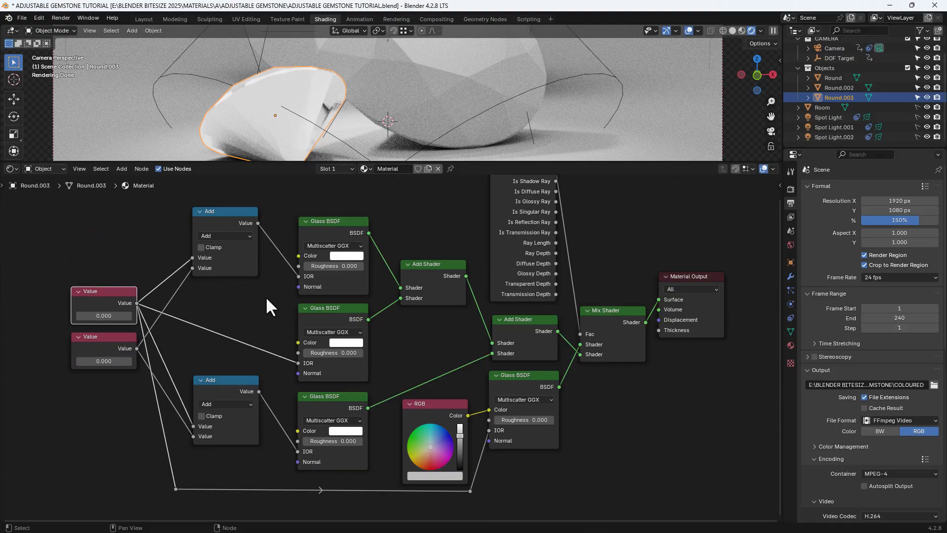
middle_drag(266, 306, 260, 326)
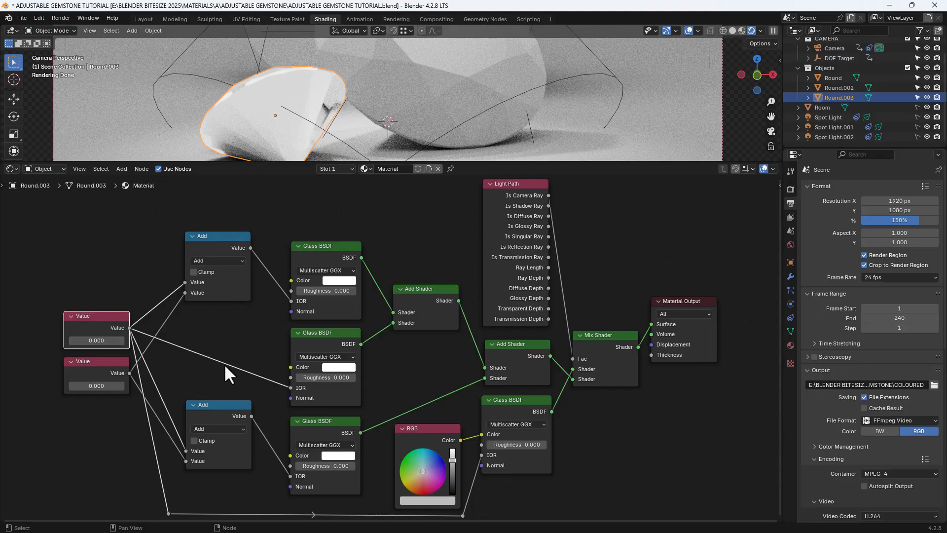
Set the distribution of all four Glass BSDF nodes to GGX.
click(517, 422)
click(515, 457)
click(325, 271)
click(324, 302)
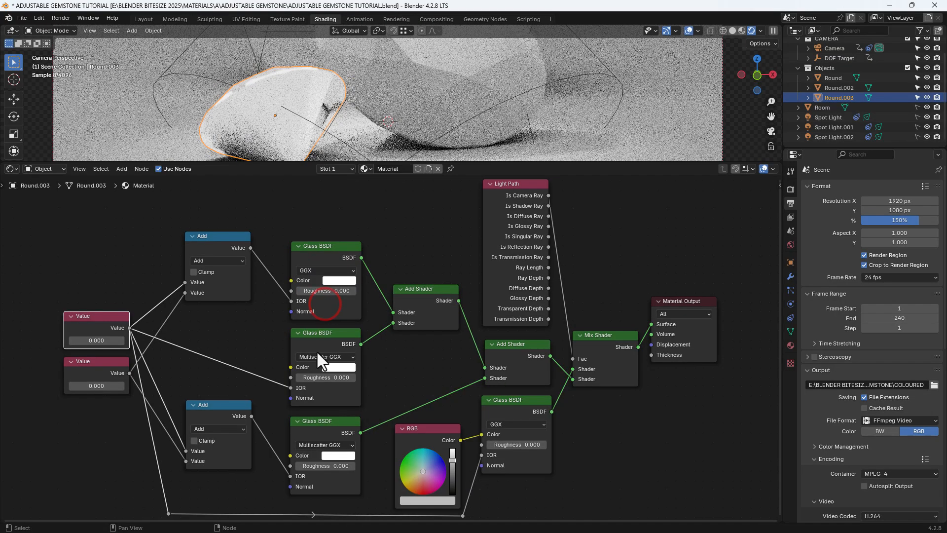
click(315, 354)
click(316, 387)
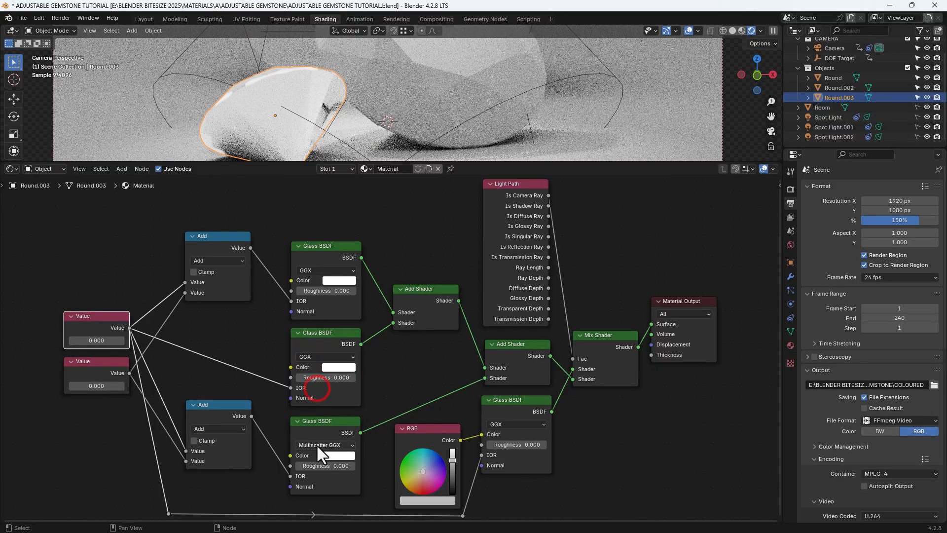
click(316, 444)
click(318, 477)
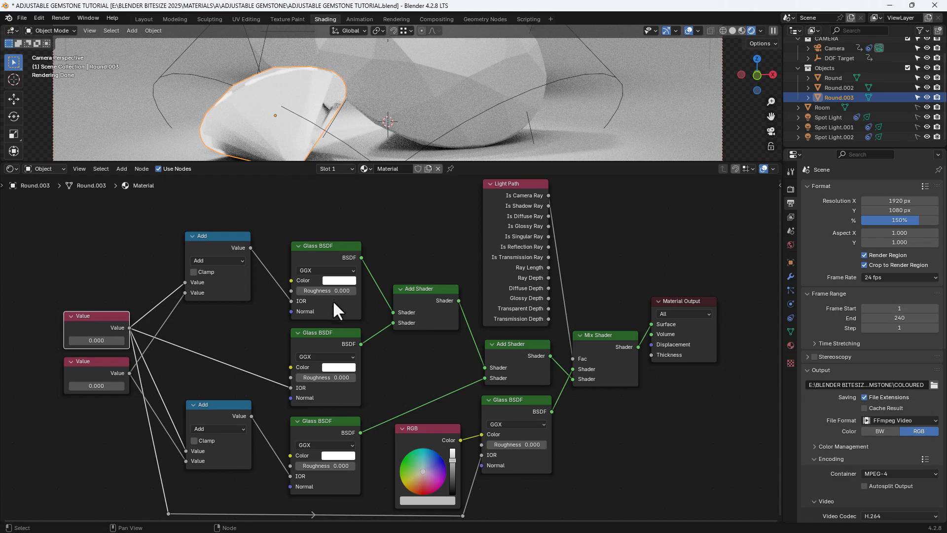
Make the top Glass BSDF pure red by setting Green and Blue to 0 in its RGB colour values.
click(333, 281)
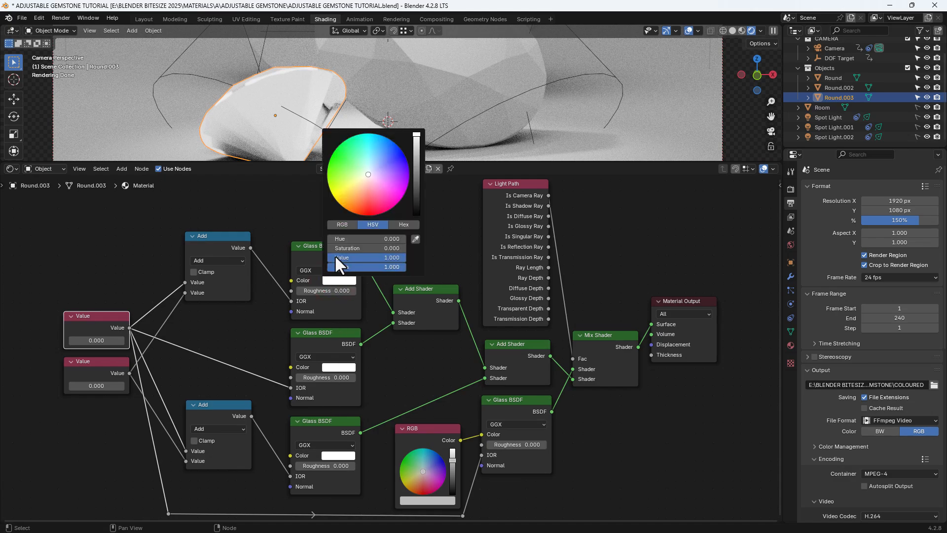
click(339, 225)
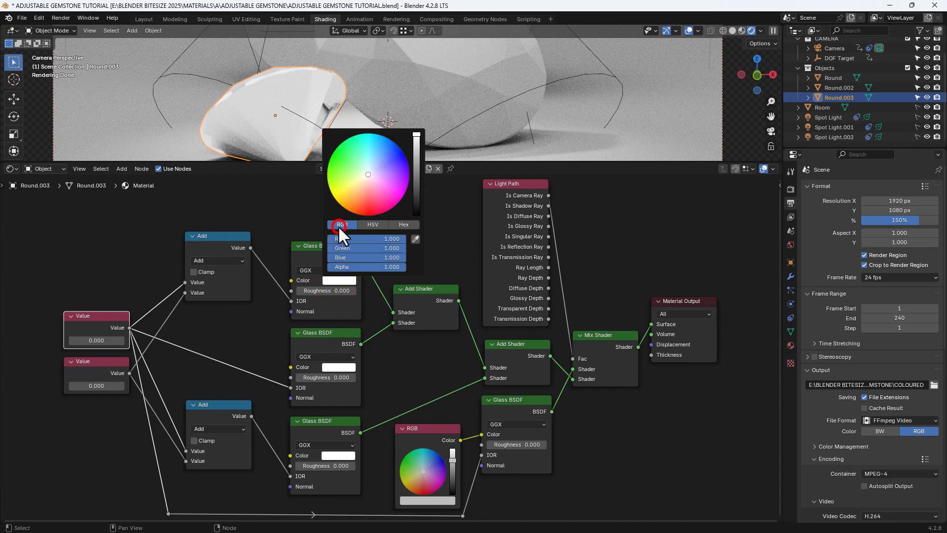
click(382, 249)
text(0)
key(Return)
click(389, 256)
text(0)
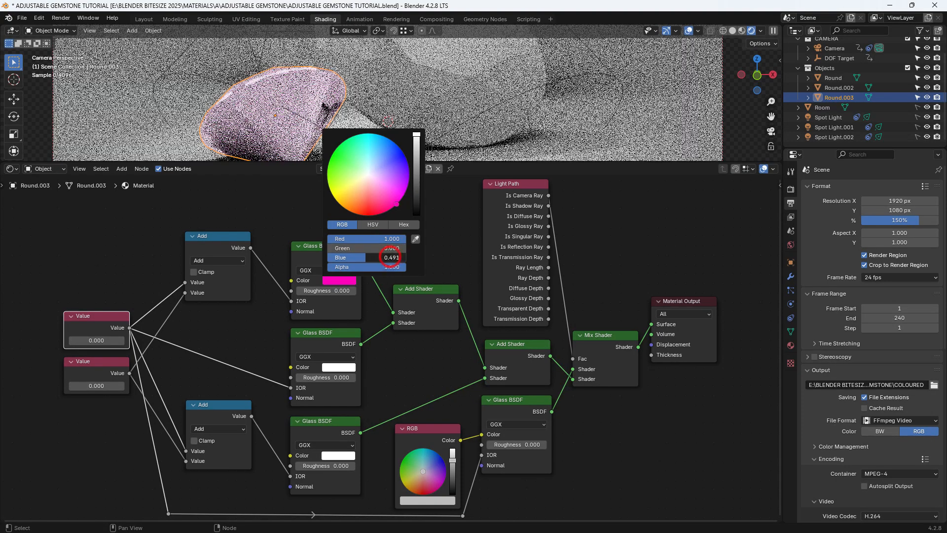
key(Return)
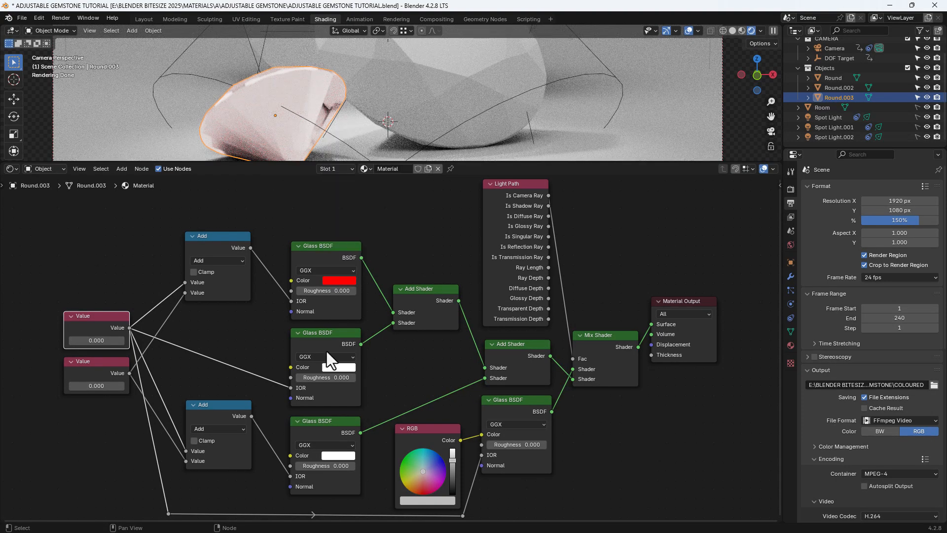
Make the middle Glass BSDF pure green by setting its colour's Red and Blue to 0.
click(335, 368)
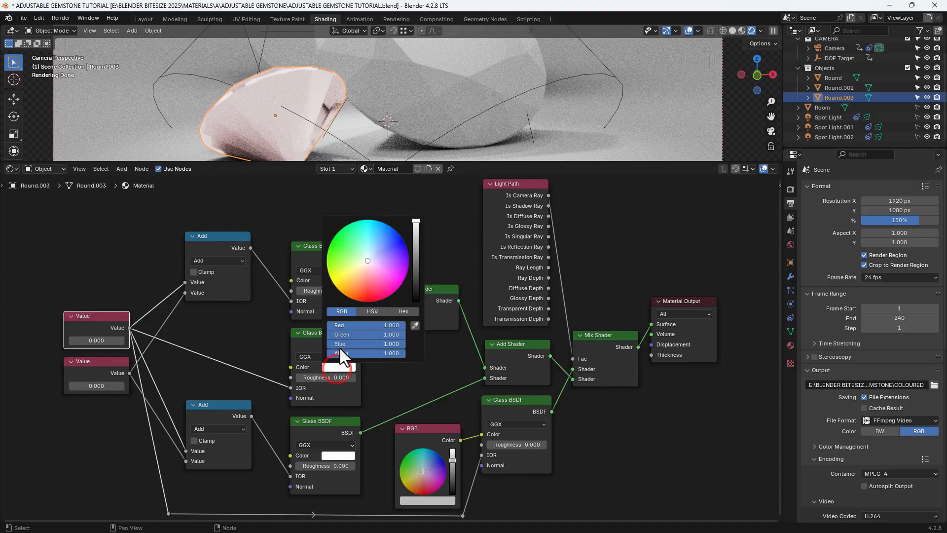
click(369, 324)
text(0)
key(Return)
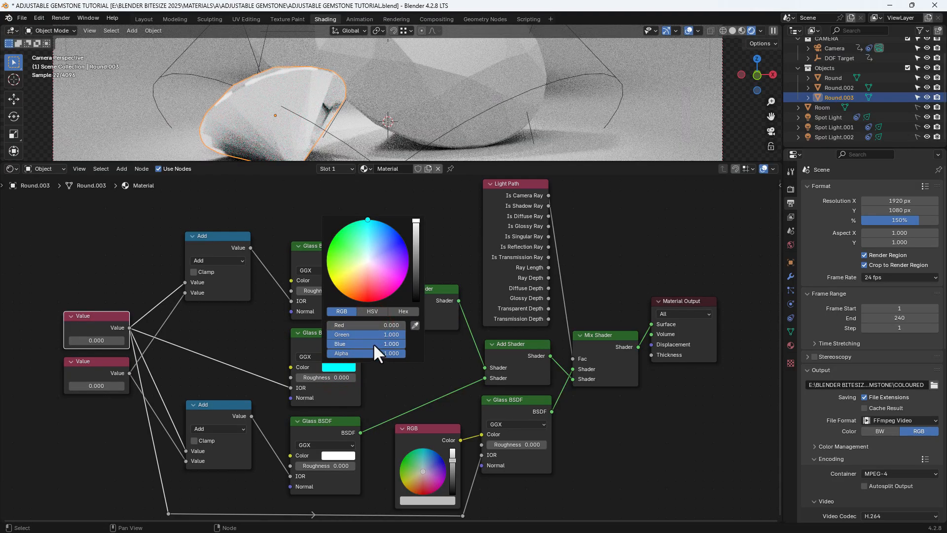
click(383, 344)
text(0.801)
key(Return)
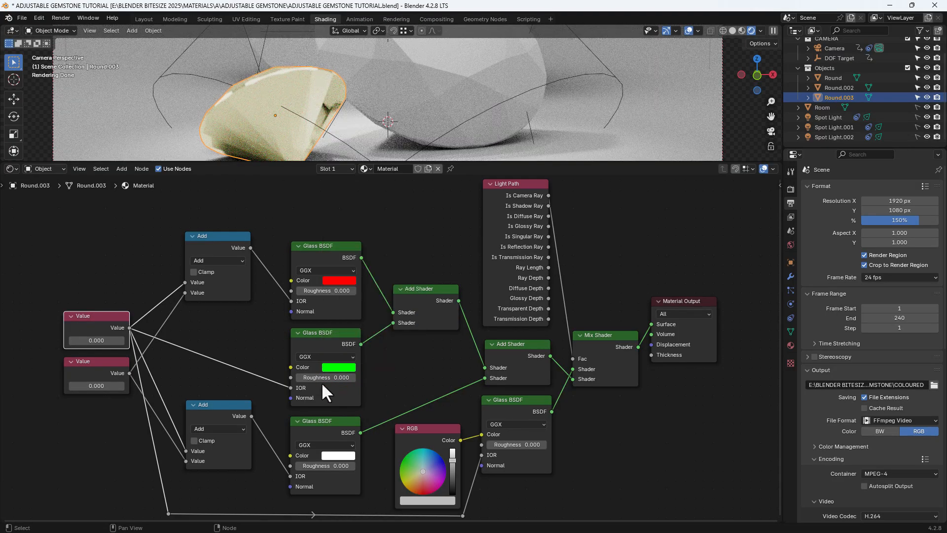
Make the bottom Glass BSDF in the stack of three pure blue by setting its colour's Red and Green to 0.
click(336, 454)
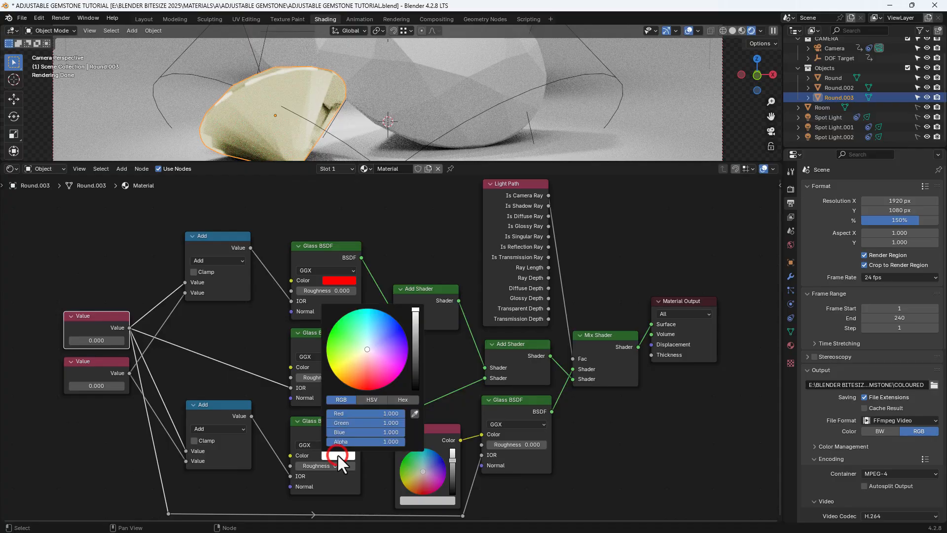
click(372, 412)
text(0)
key(Return)
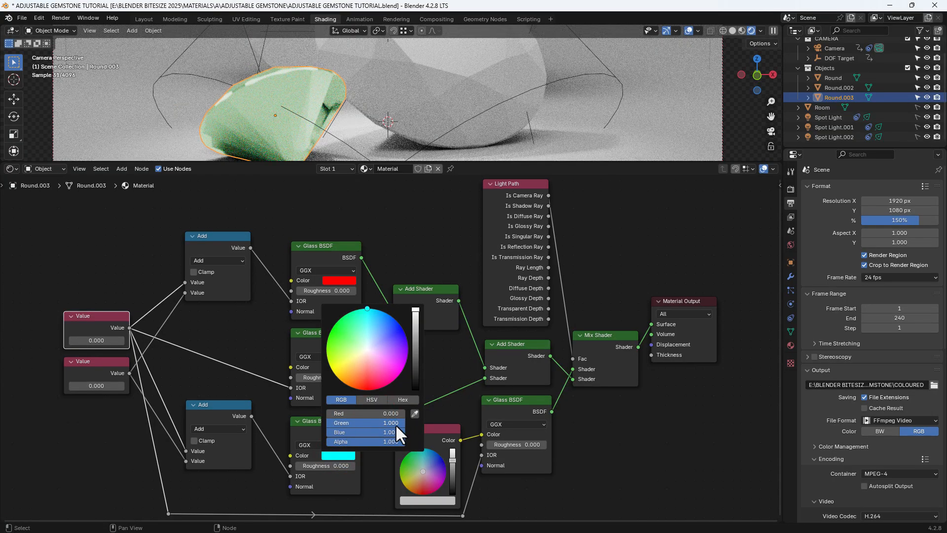
drag(396, 422, 319, 422)
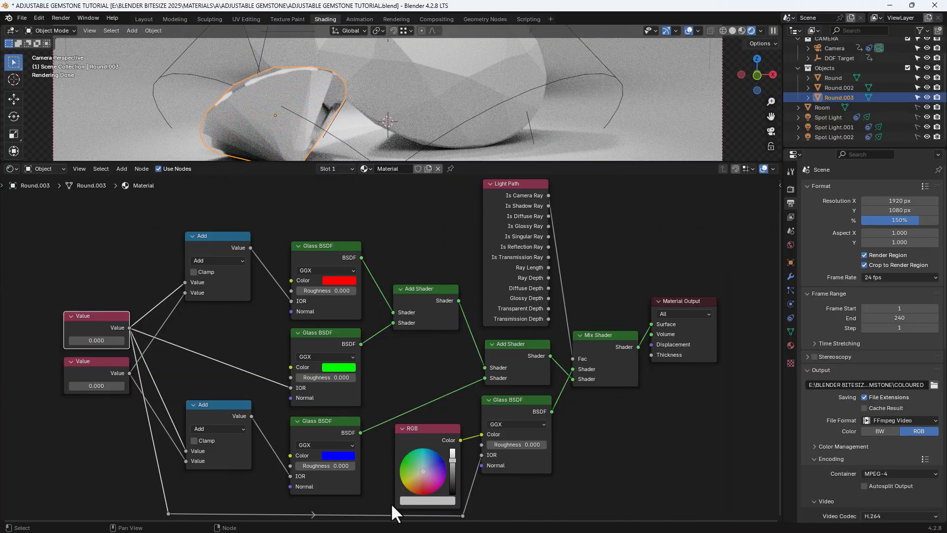
Raise the RGB node's brightness to full white and switch the upper Math node's operation to Subtract.
drag(452, 461, 453, 447)
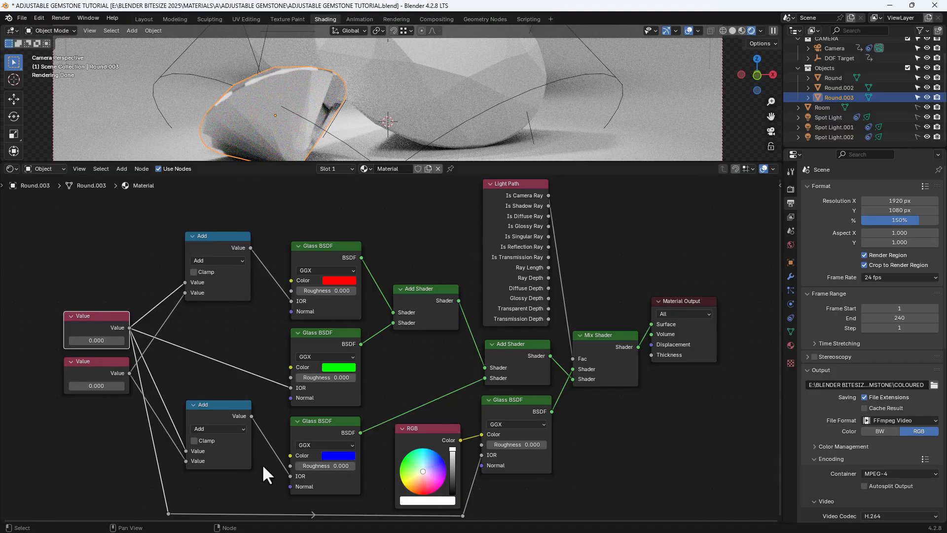
click(225, 261)
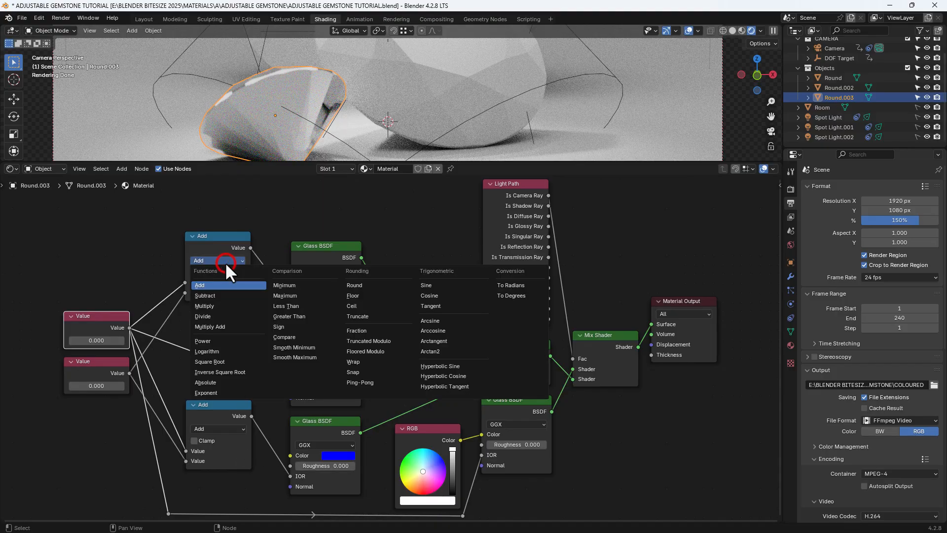
click(222, 294)
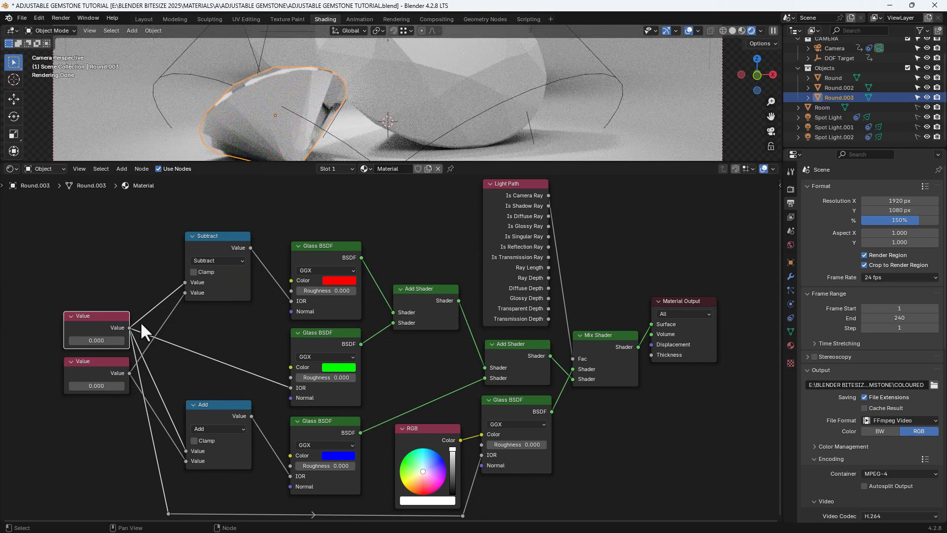
Set the upper Value node to 2.410 and the lower Value node to 0.044.
click(97, 341)
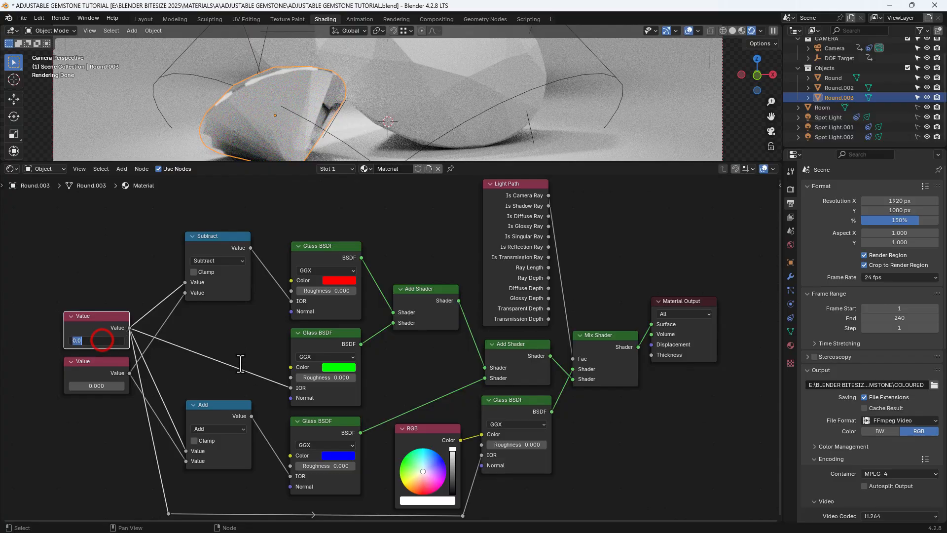
text(2.410)
key(Return)
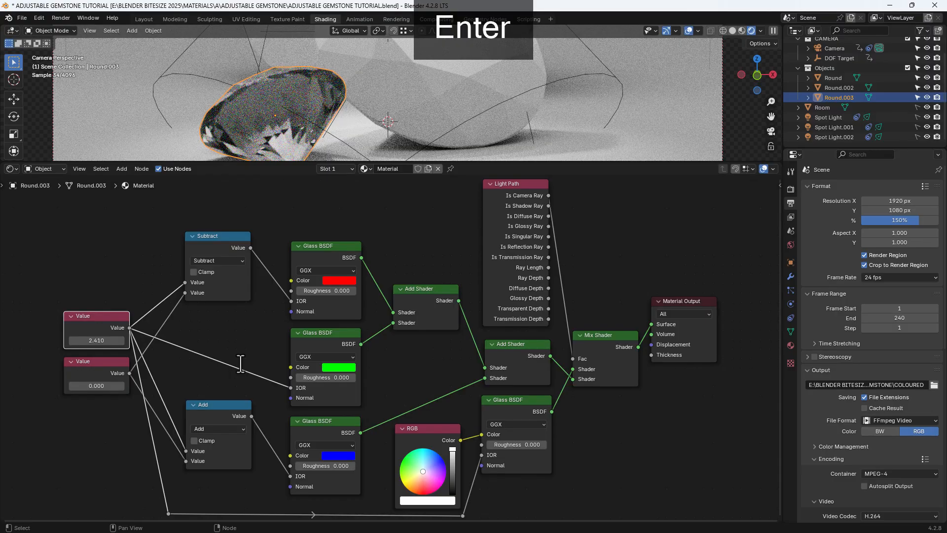
click(101, 387)
text(.044)
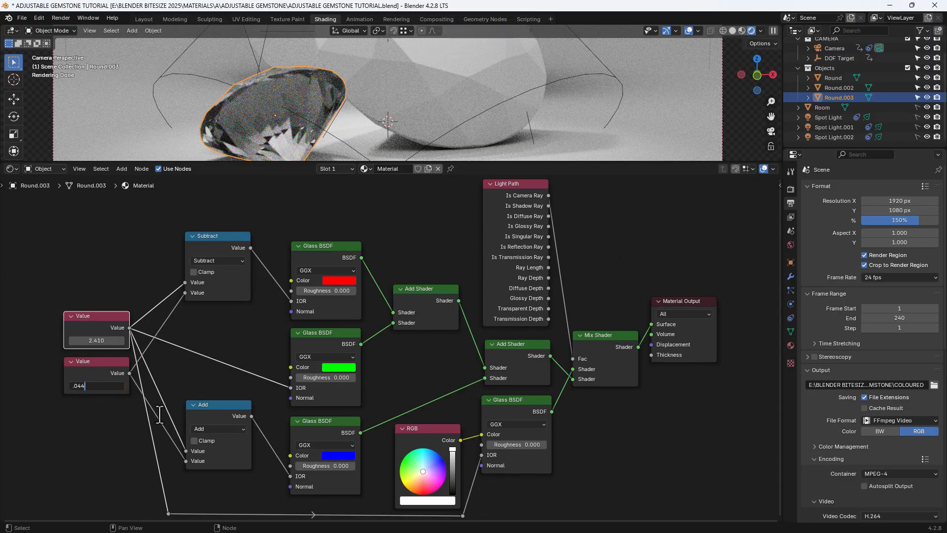
key(Return)
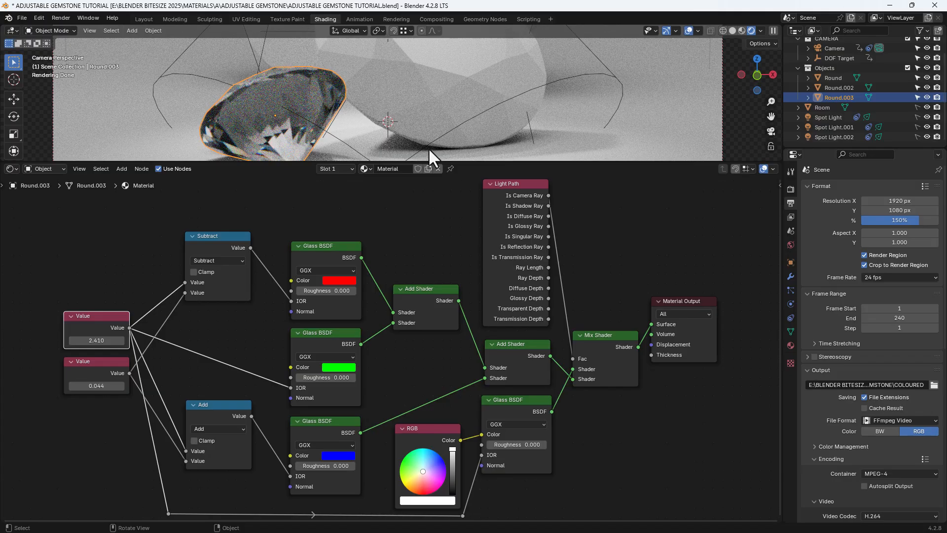
Label the upper Value node, holding 2.410, as IOR.
click(117, 316)
key(n)
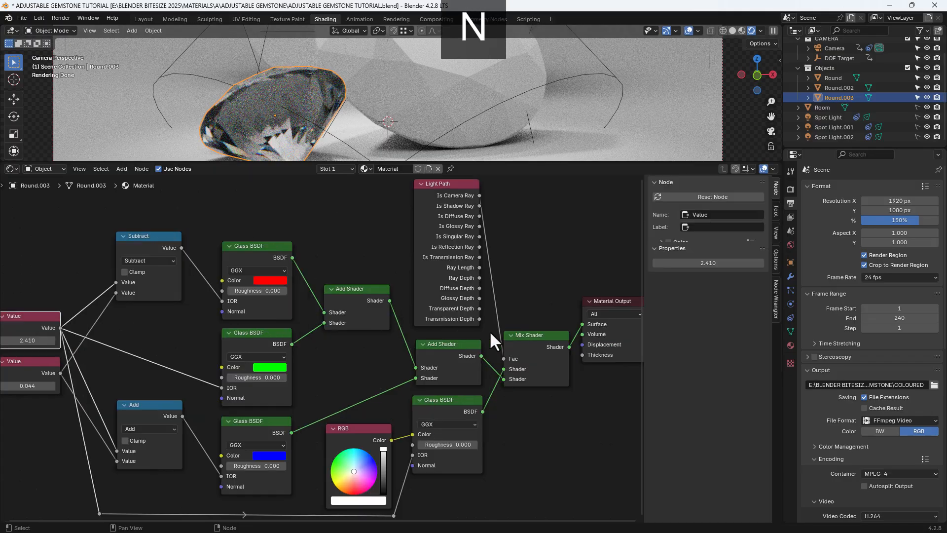
click(696, 225)
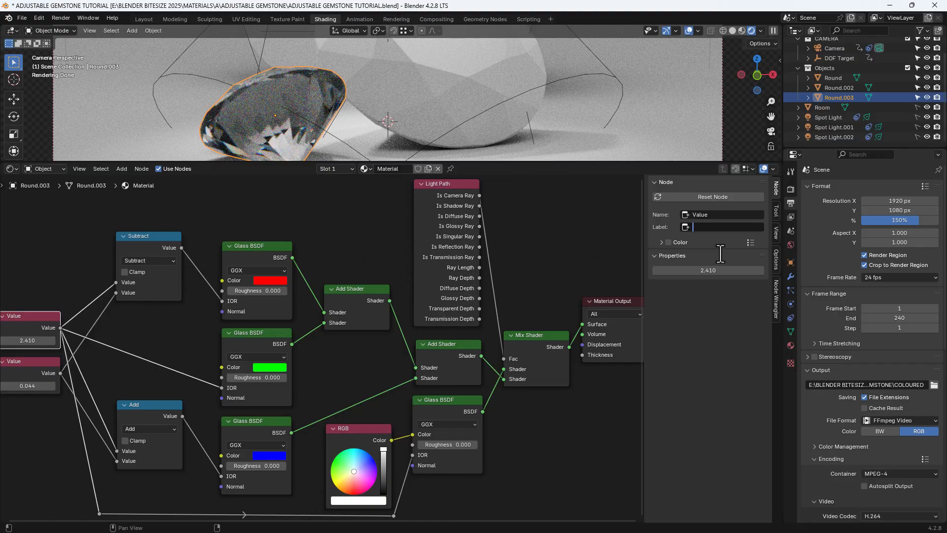
text(IOR)
key(Return)
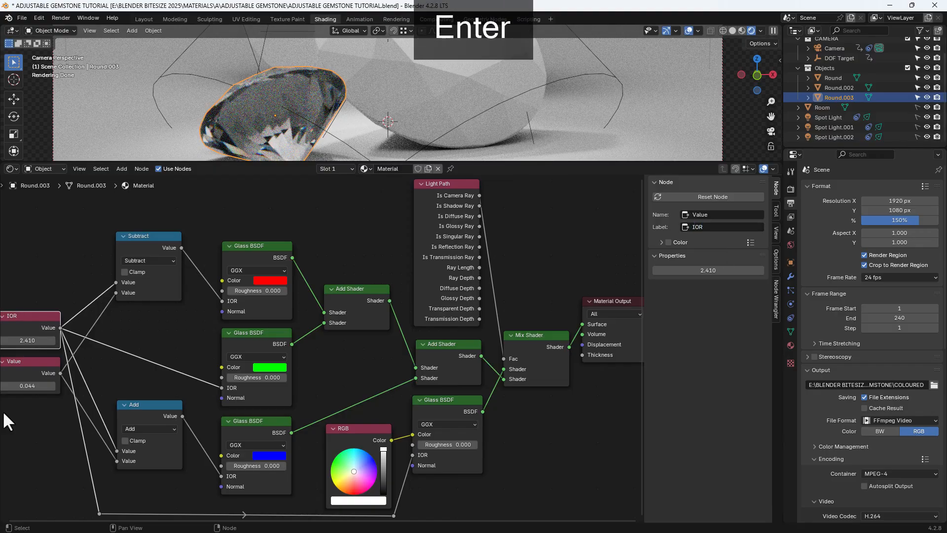
Label the lower Value node, holding 0.044, as DISPERSION.
click(34, 368)
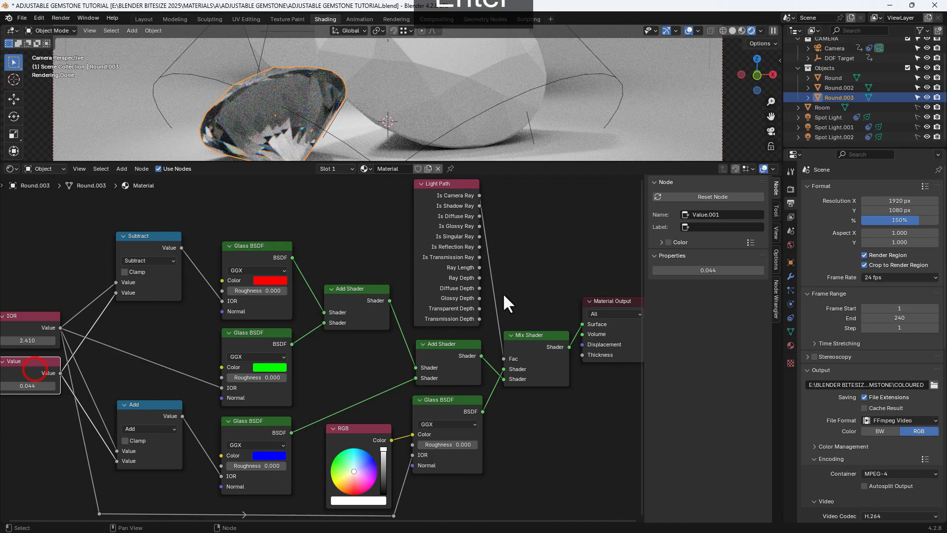
click(726, 228)
text(DIS)
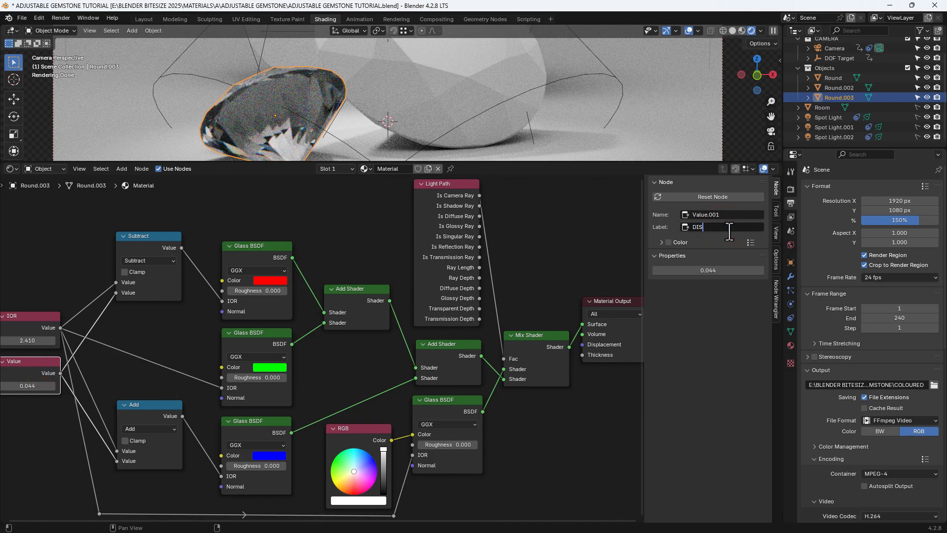
text(PERSION)
key(Return)
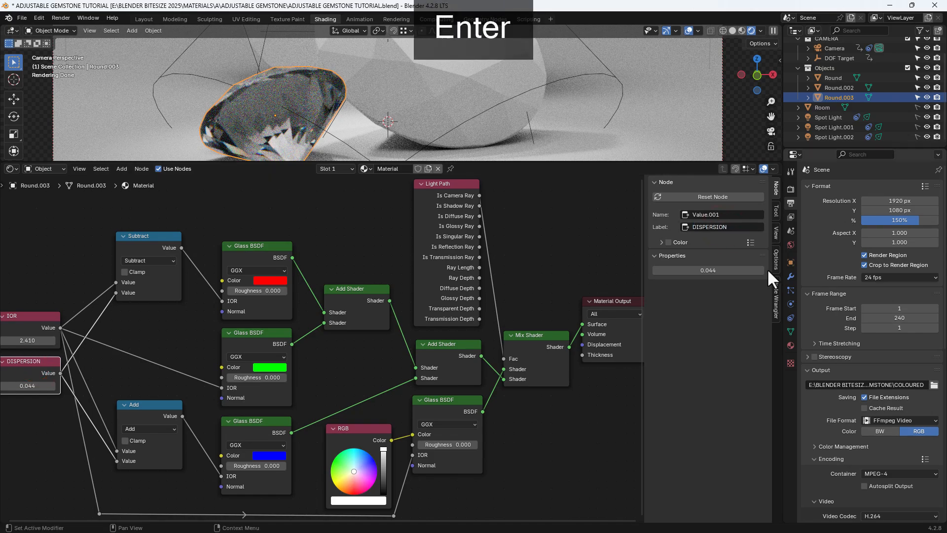
key(n)
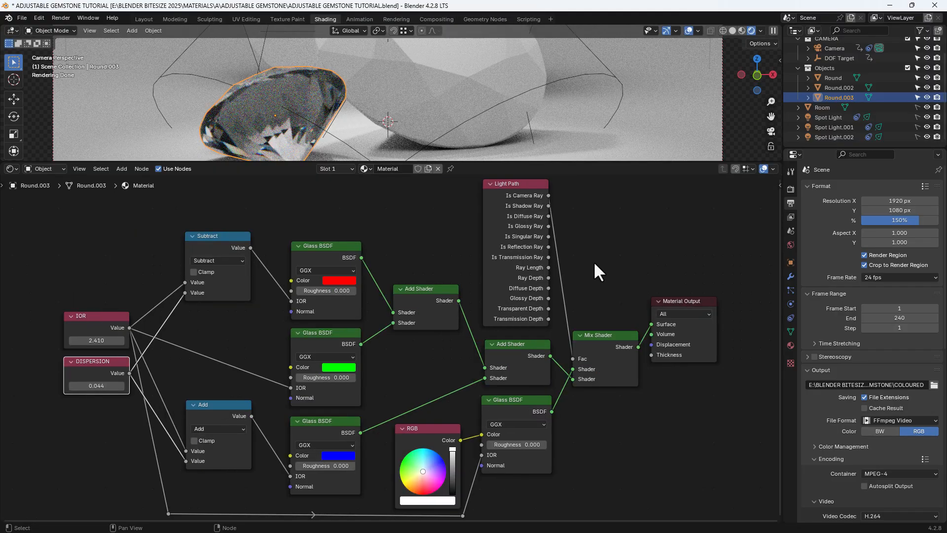
Link the small front gem's material to the two larger gems and clear the selection.
drag(583, 162, 582, 279)
scroll(552, 133, down, 1)
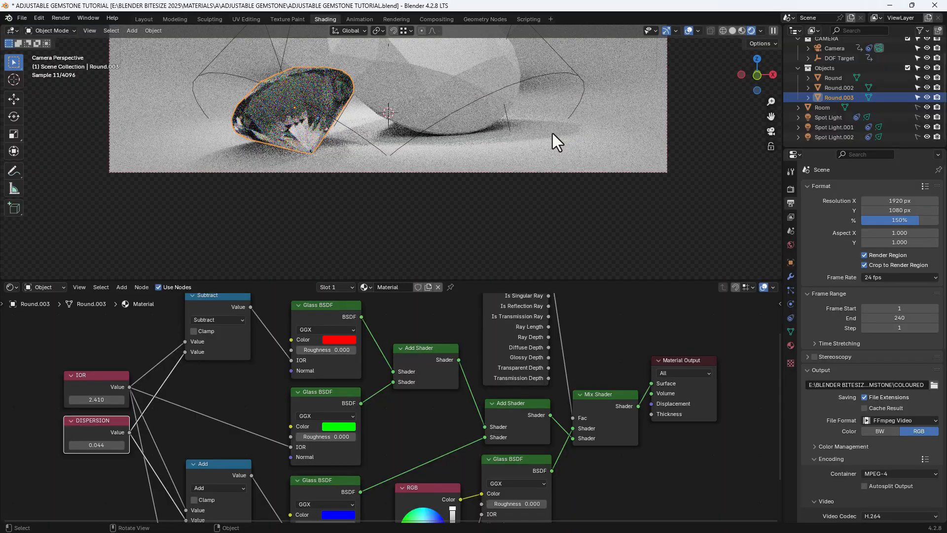
shift+middle_drag(552, 133, 554, 221)
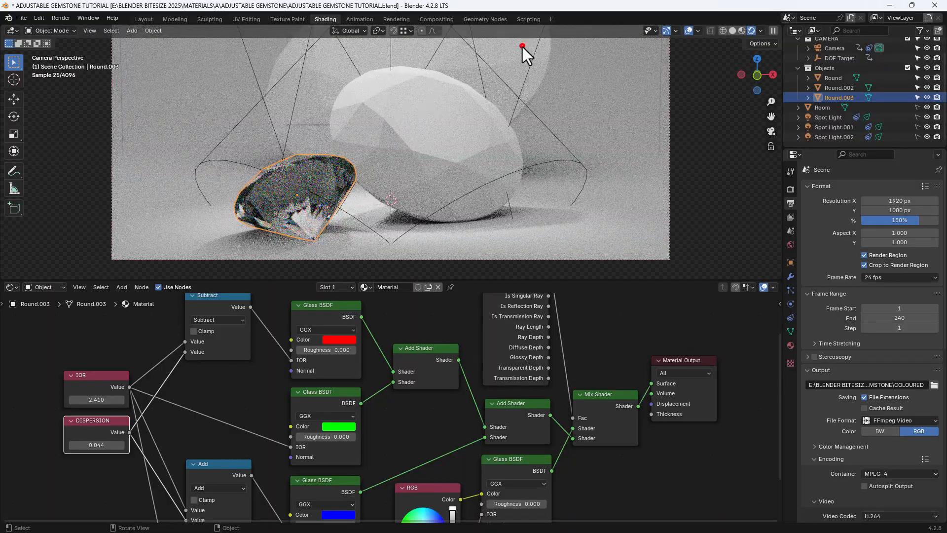
click(520, 44)
shift+click(464, 101)
shift+click(292, 183)
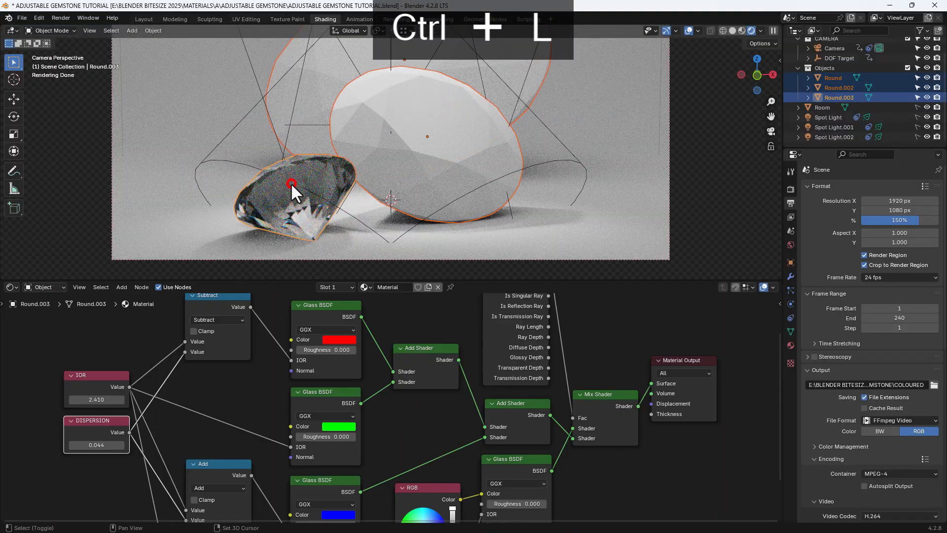
key(ctrl+l)
click(274, 185)
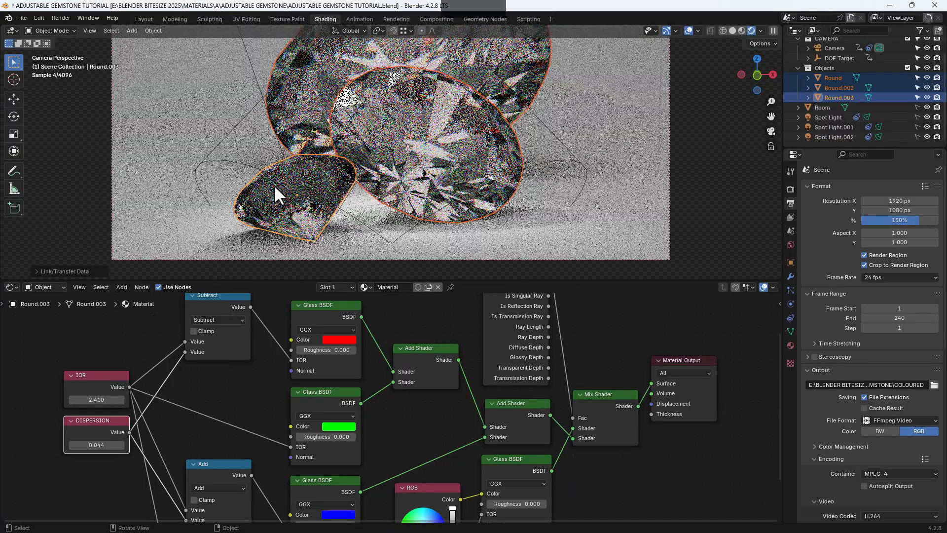
scroll(574, 151, down, 1)
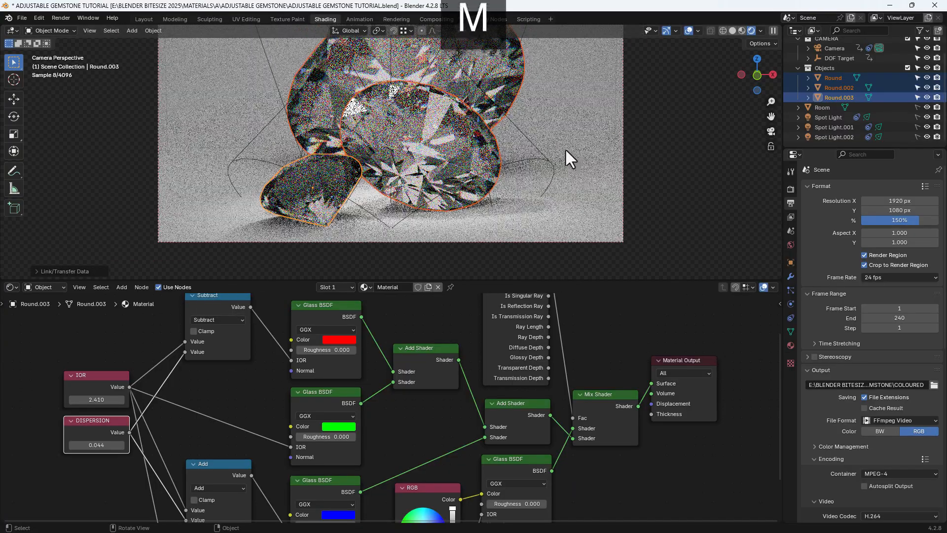
shift+middle_drag(557, 150, 558, 164)
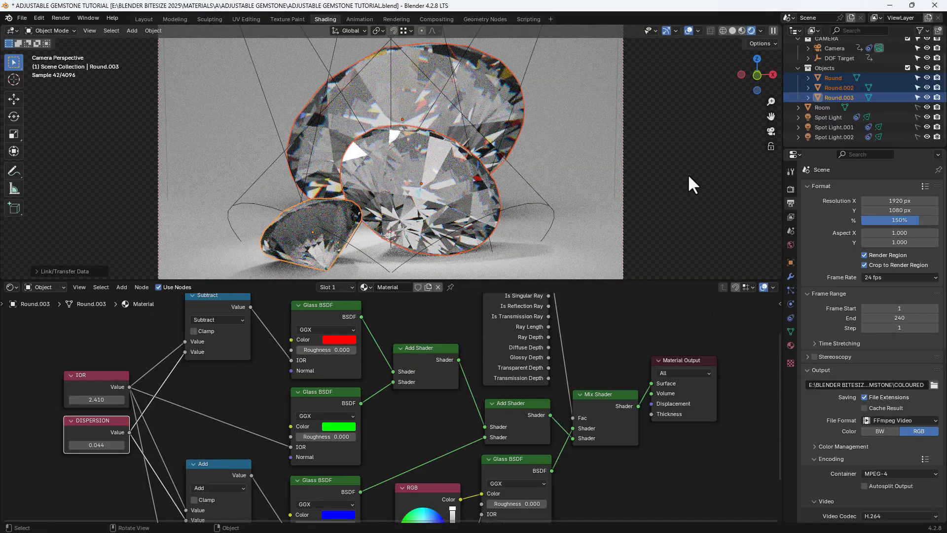
click(687, 174)
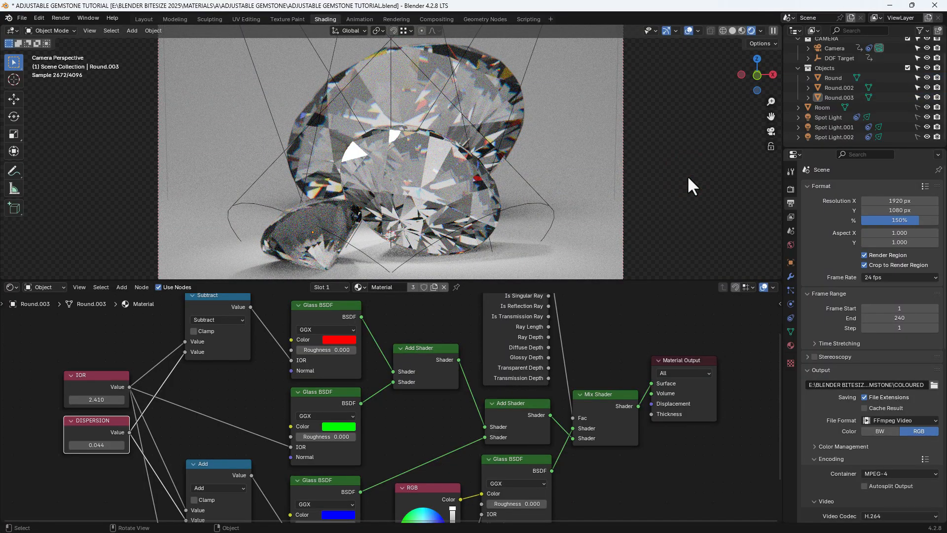
Give the large back gem its own copy of the material and set its RGB node colour to red.
scroll(592, 340, down, 3)
middle_drag(592, 366, 594, 359)
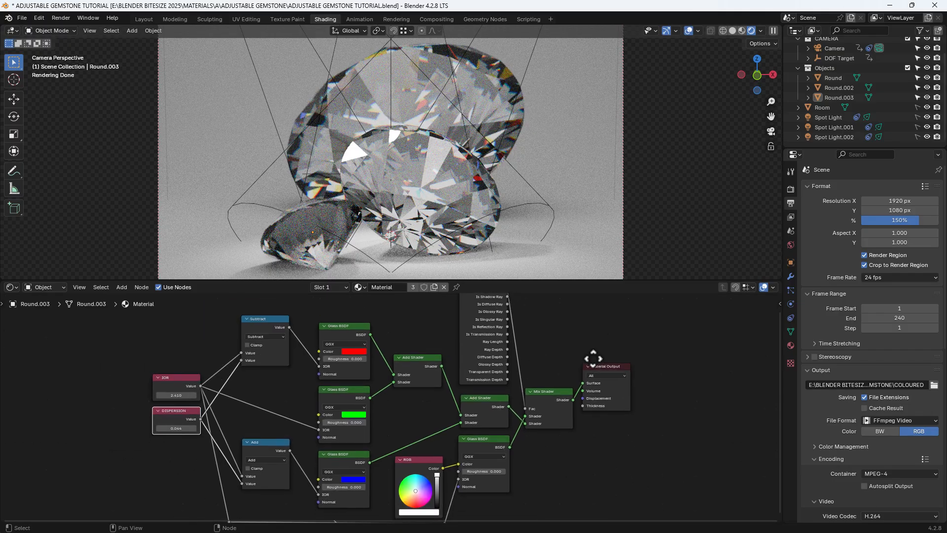
middle_drag(611, 485, 594, 413)
scroll(613, 424, up, 3)
scroll(598, 388, up, 4)
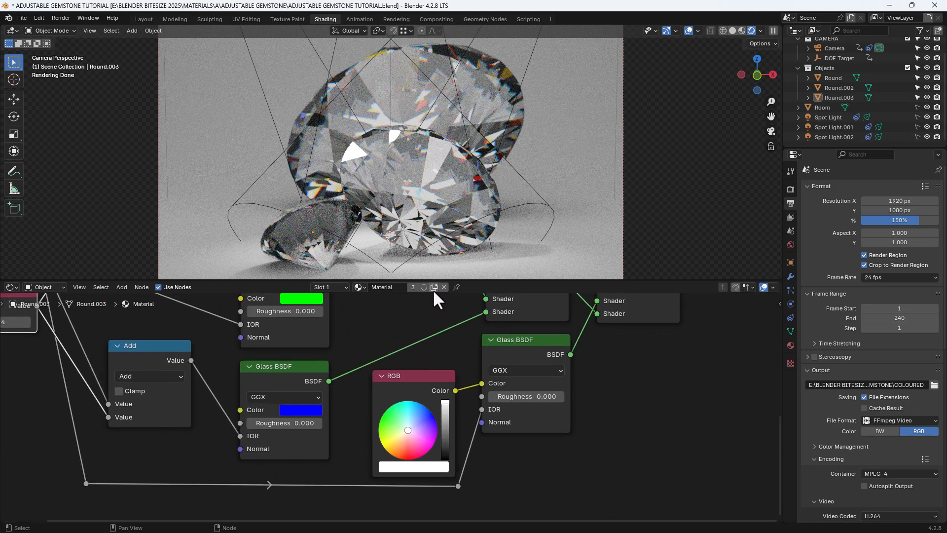
click(486, 60)
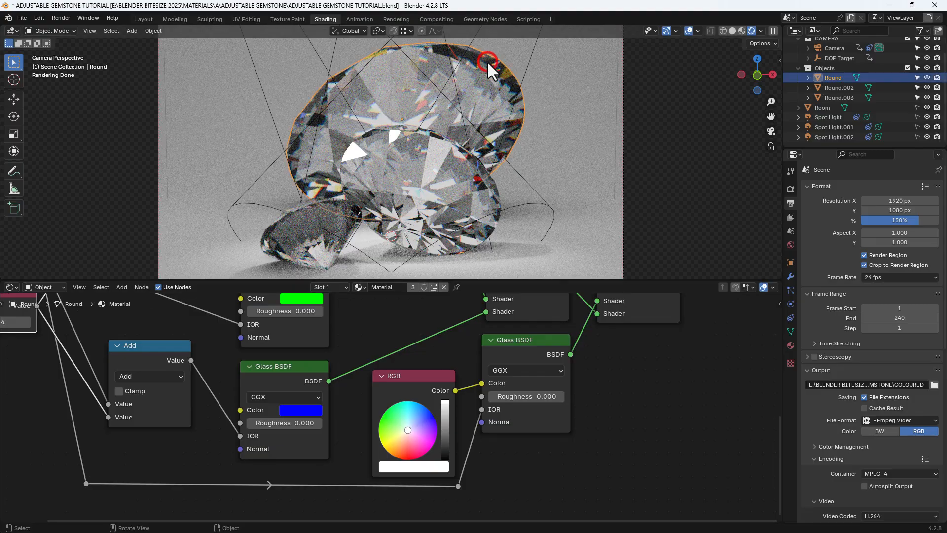
click(434, 287)
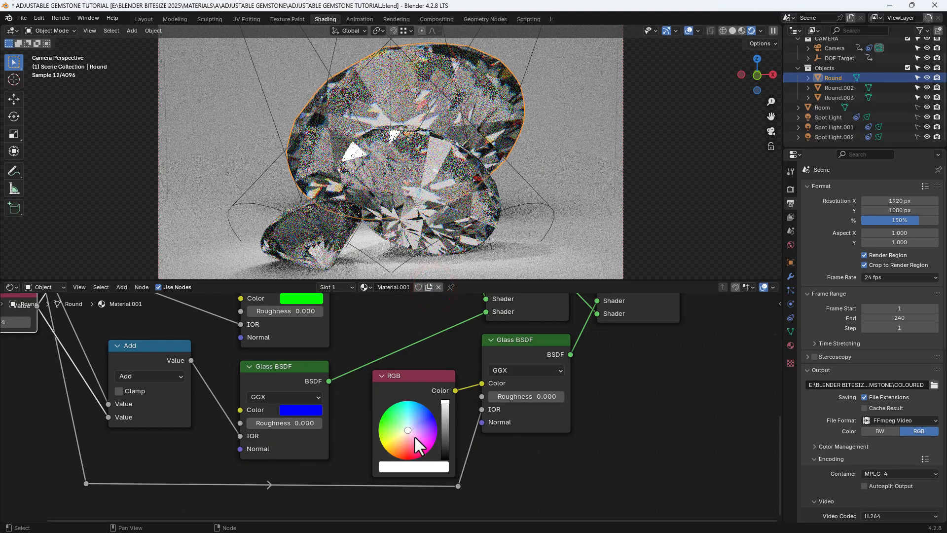
drag(416, 428, 413, 454)
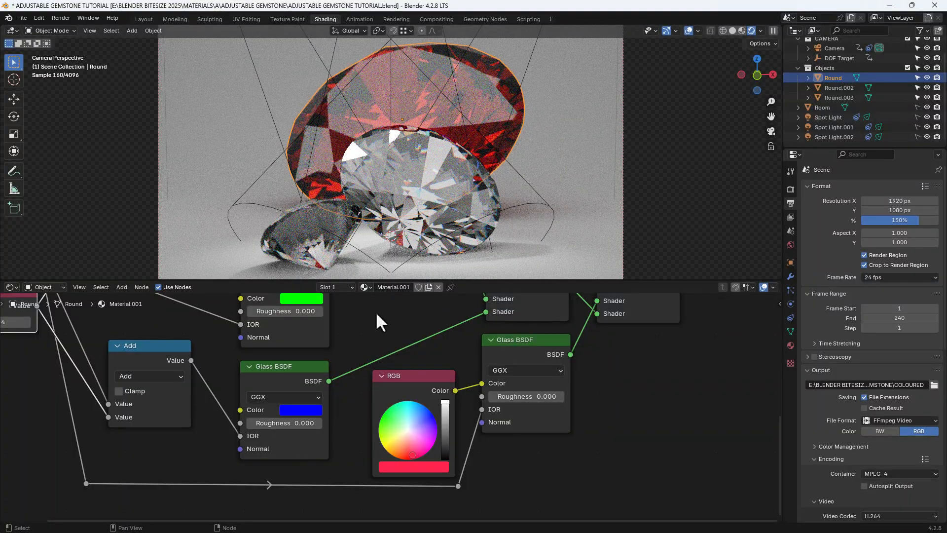
Give the small front gem its own copy of the material and set its RGB node colour to green.
click(311, 234)
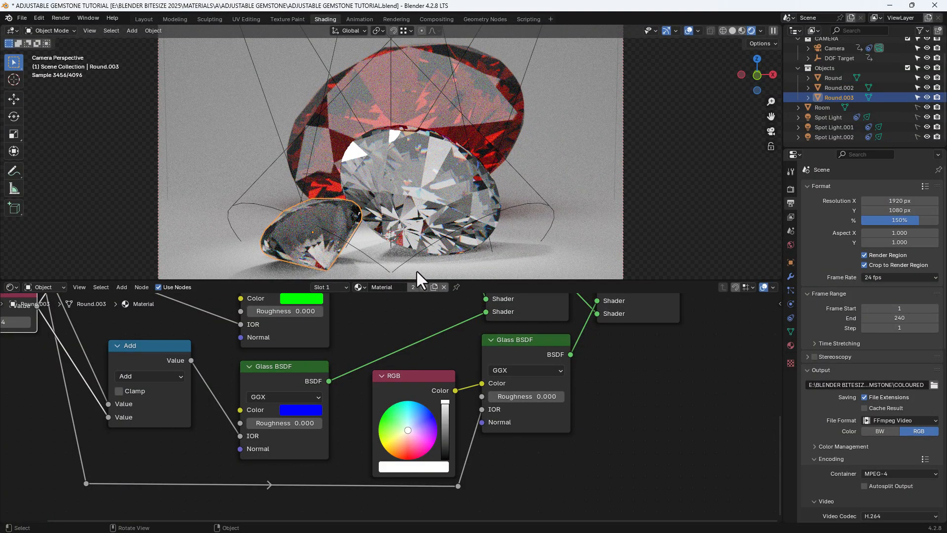
click(431, 288)
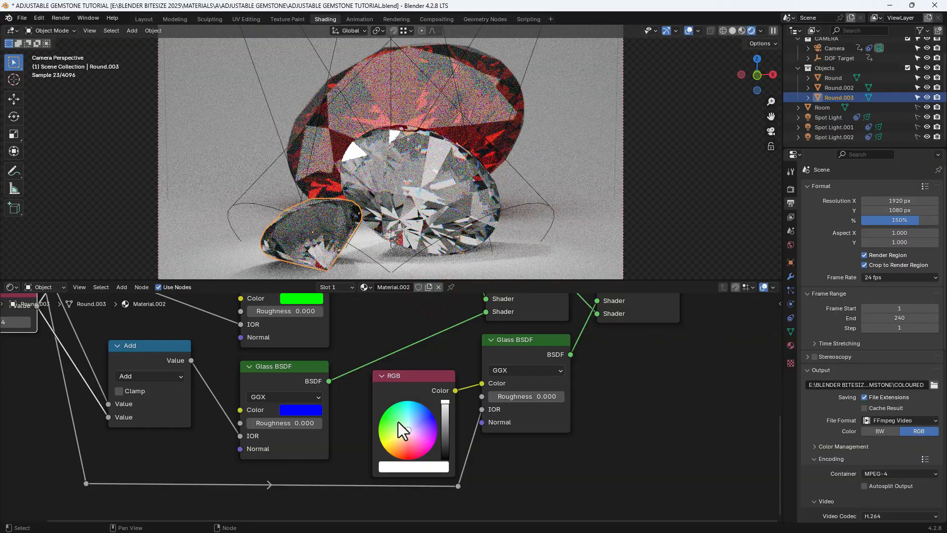
drag(398, 422, 390, 420)
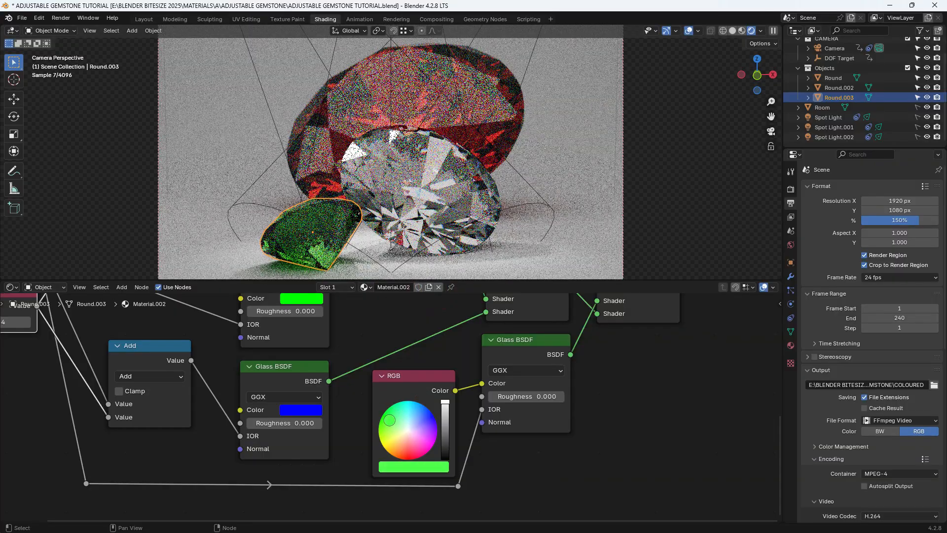
Set the RGB node colour of the middle gem's material to blue and deselect the gem.
click(456, 192)
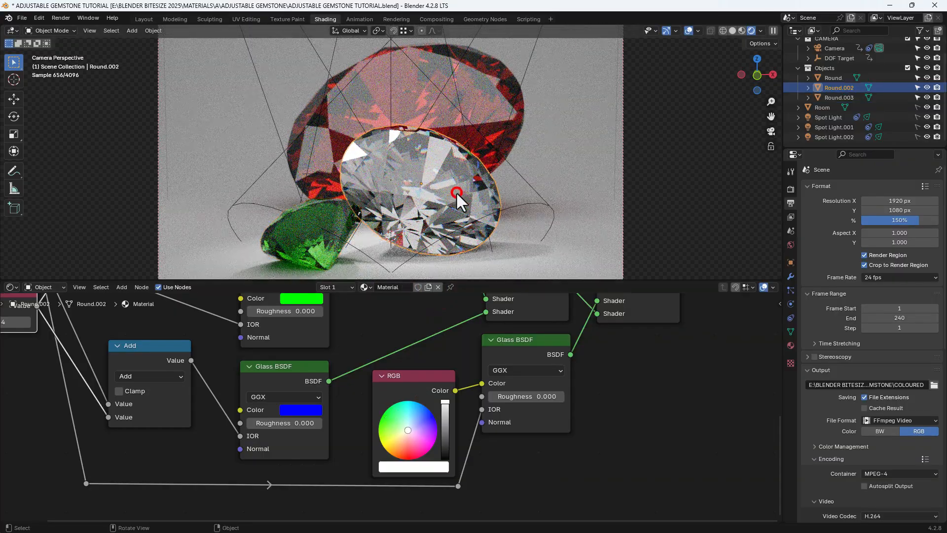
click(421, 415)
drag(421, 416, 424, 417)
click(683, 203)
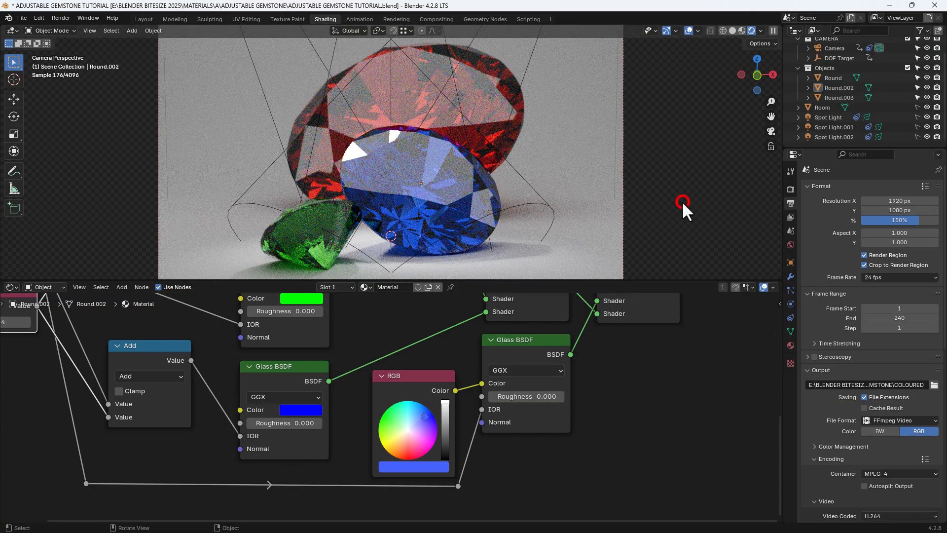
Examine the complete node tree of the blue gem's material, from the Value nodes to the Material Output.
scroll(400, 410, down, 4)
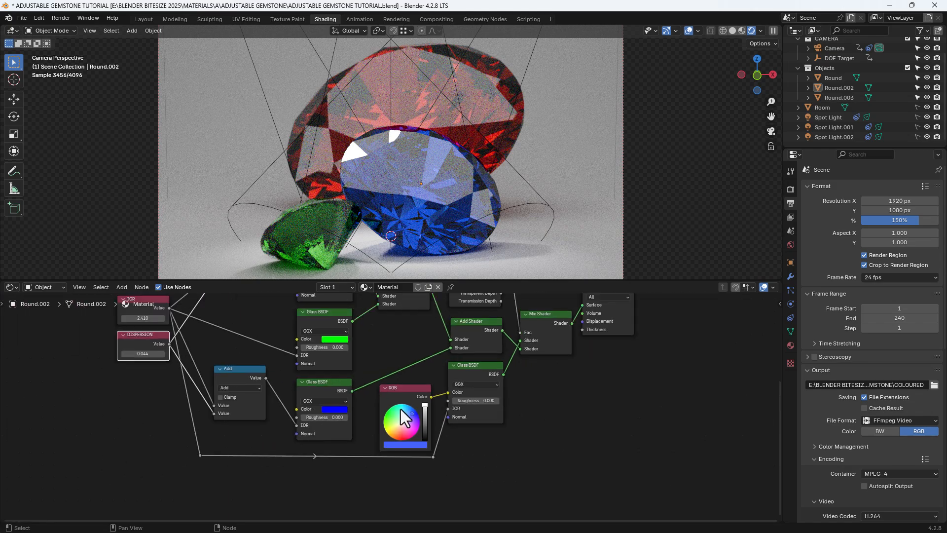
middle_drag(407, 380, 434, 422)
click(601, 447)
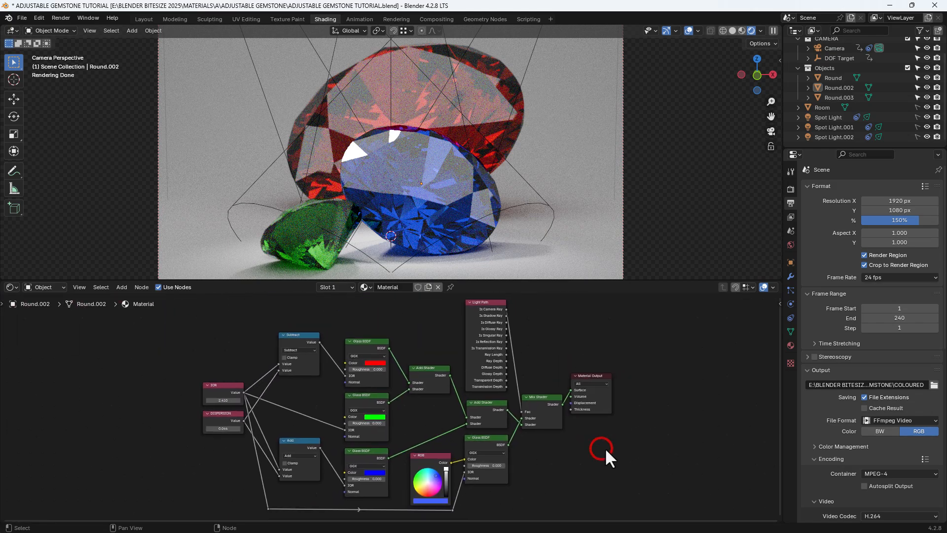
drag(580, 280, 585, 217)
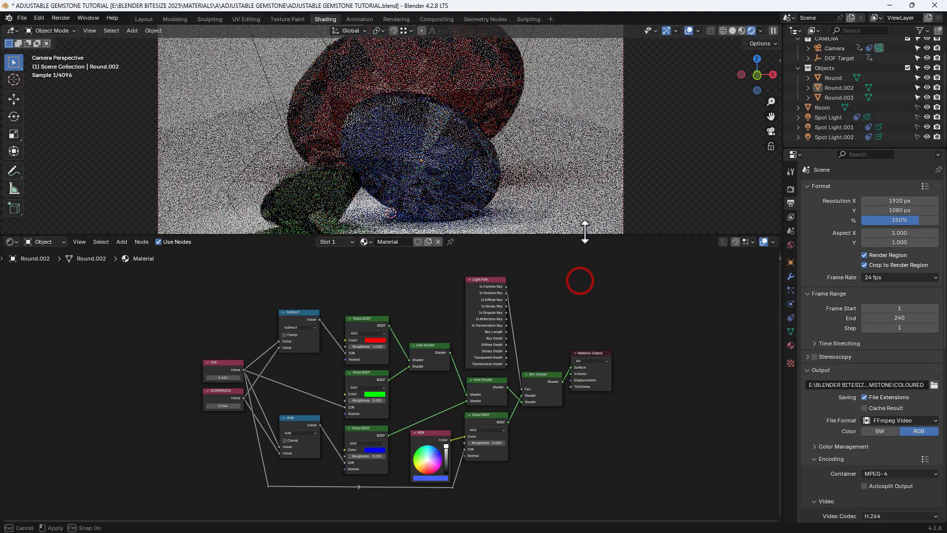
scroll(552, 409, up, 1)
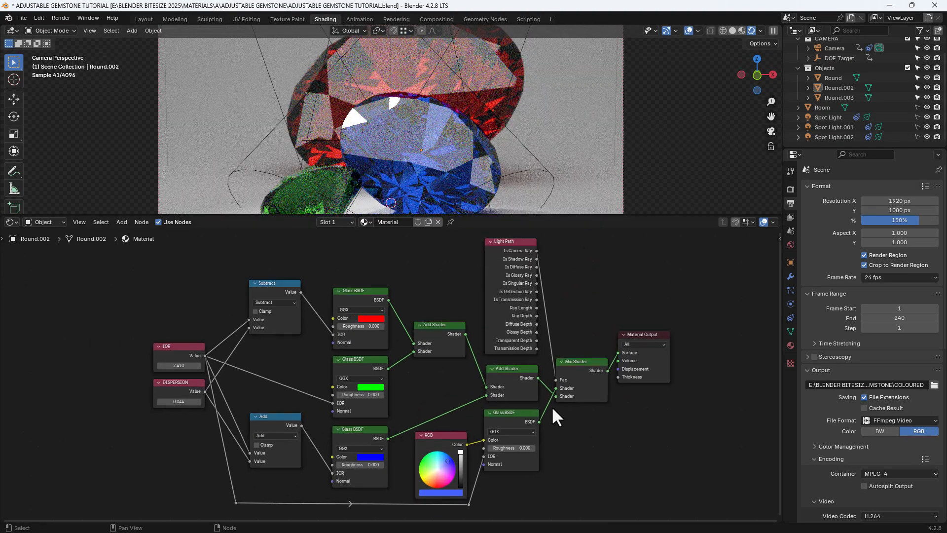
scroll(551, 407, up, 1)
middle_drag(552, 407, 540, 407)
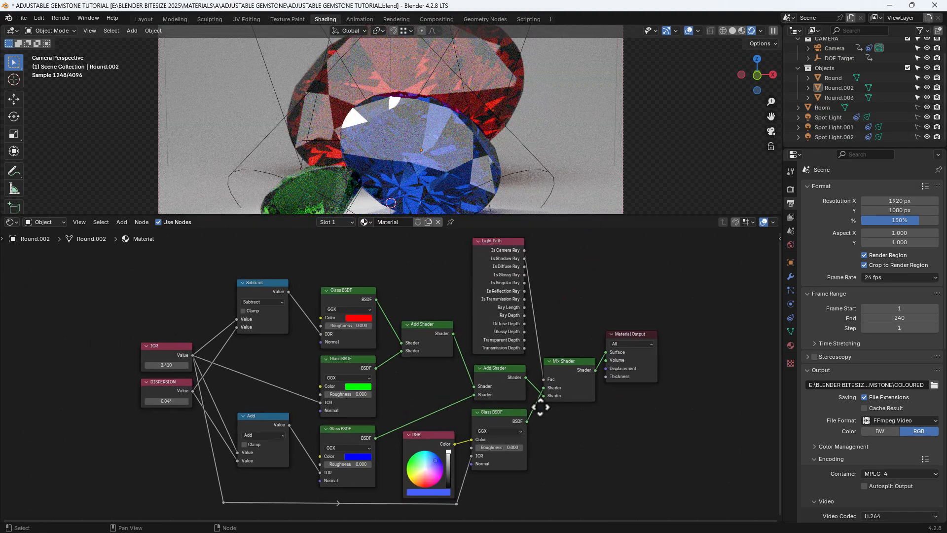
click(602, 418)
Rename the blue gem's material to GEMSTONE.
double_click(392, 221)
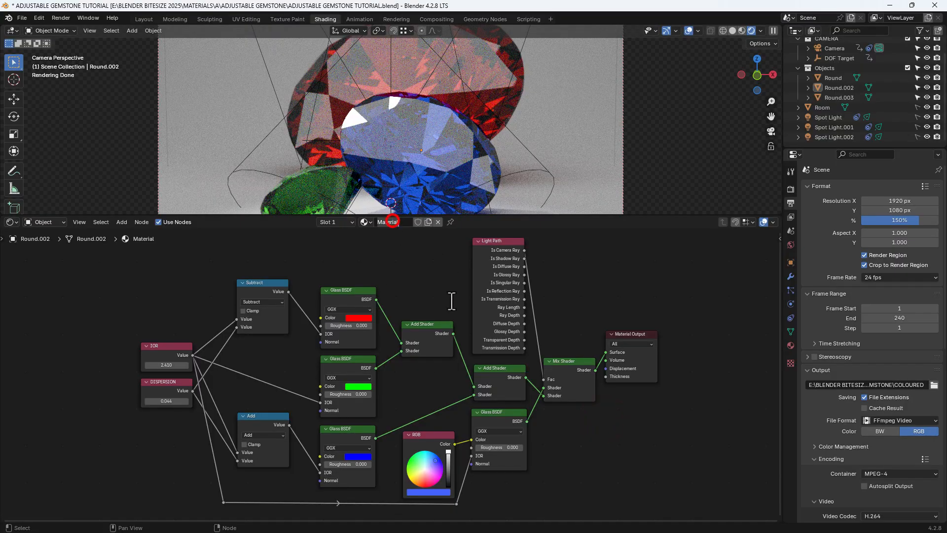
text(GEMSTONE)
key(Return)
Set the output resolution scale to 100%.
click(895, 220)
text(100)
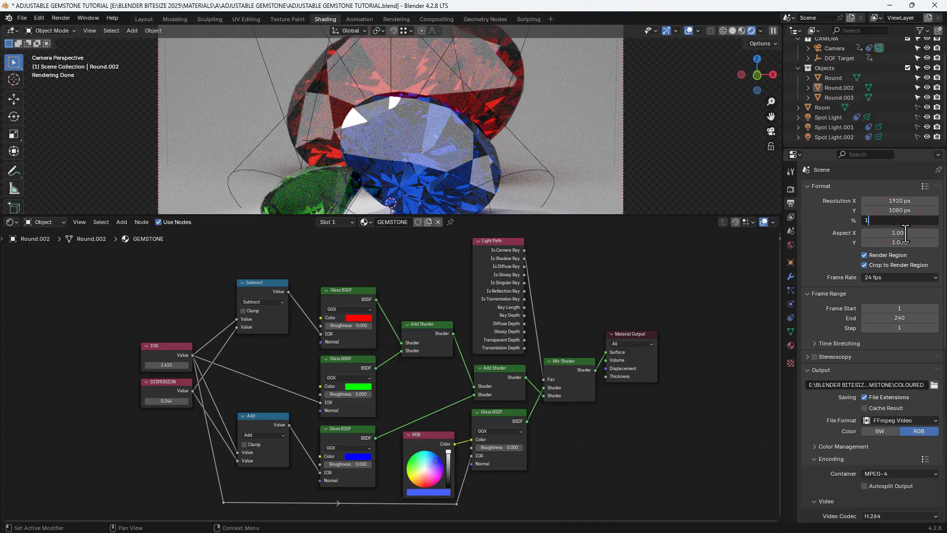
key(Return)
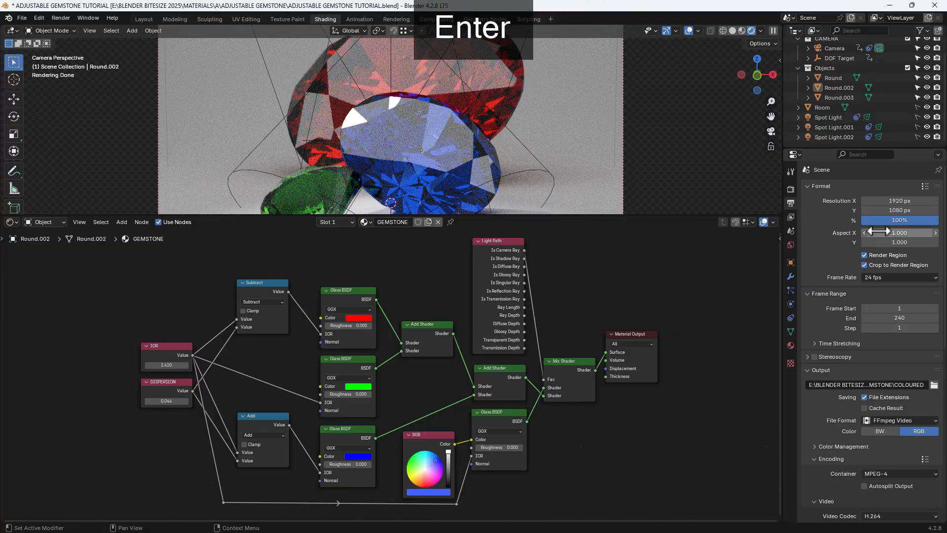
Set the render sampling noise threshold to 0.1 and expand the render Denoise settings.
click(791, 188)
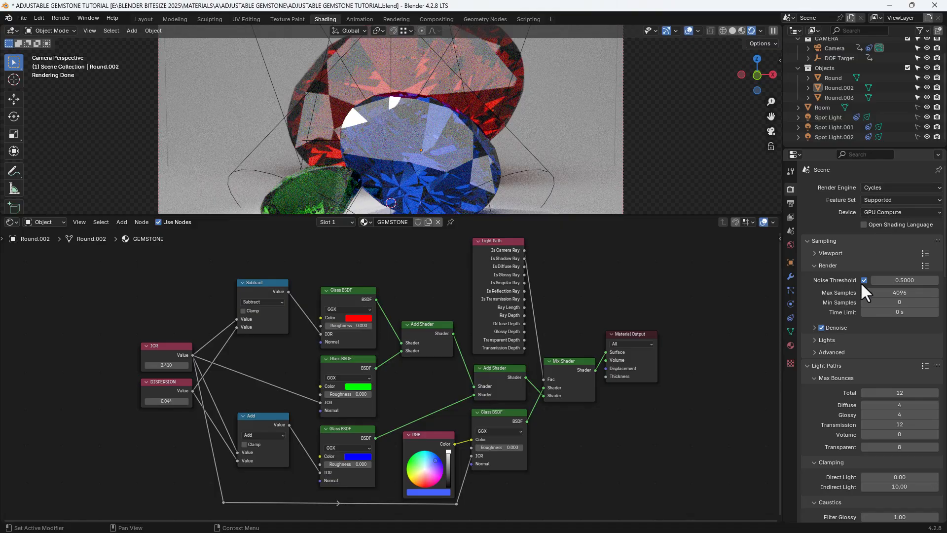
click(903, 280)
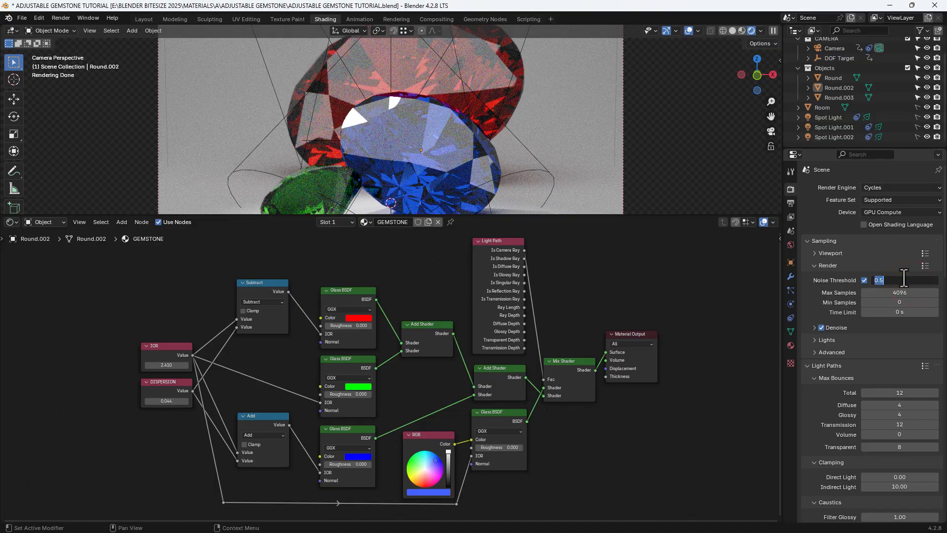
text(0.1)
key(Return)
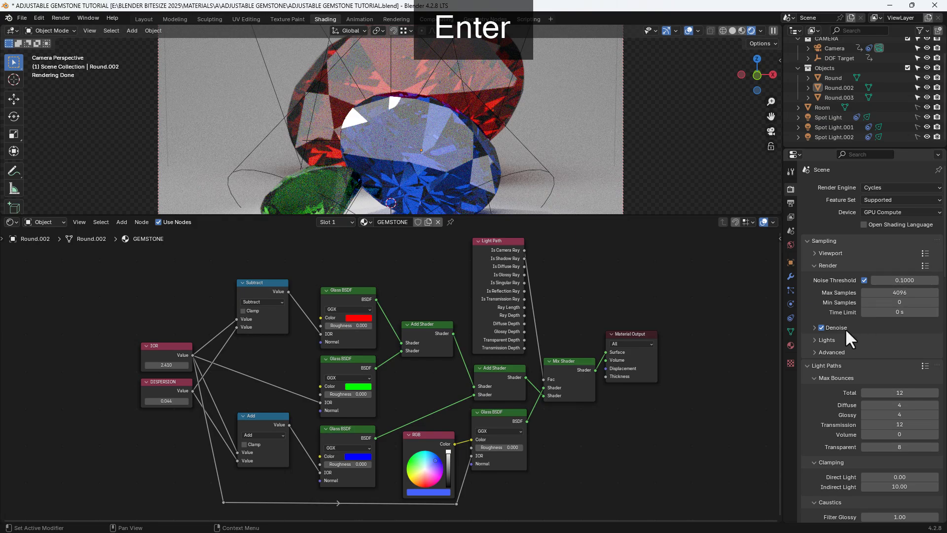
click(812, 328)
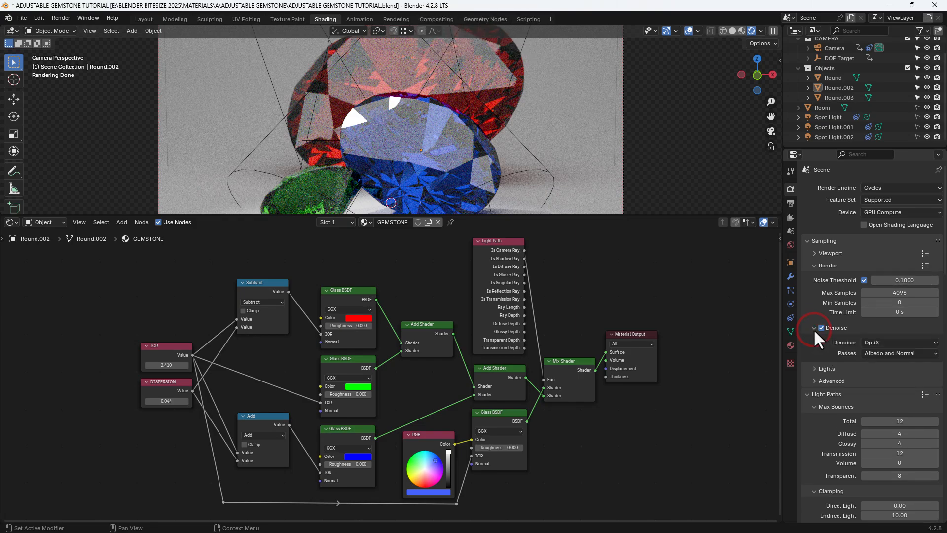
scroll(821, 366, down, 5)
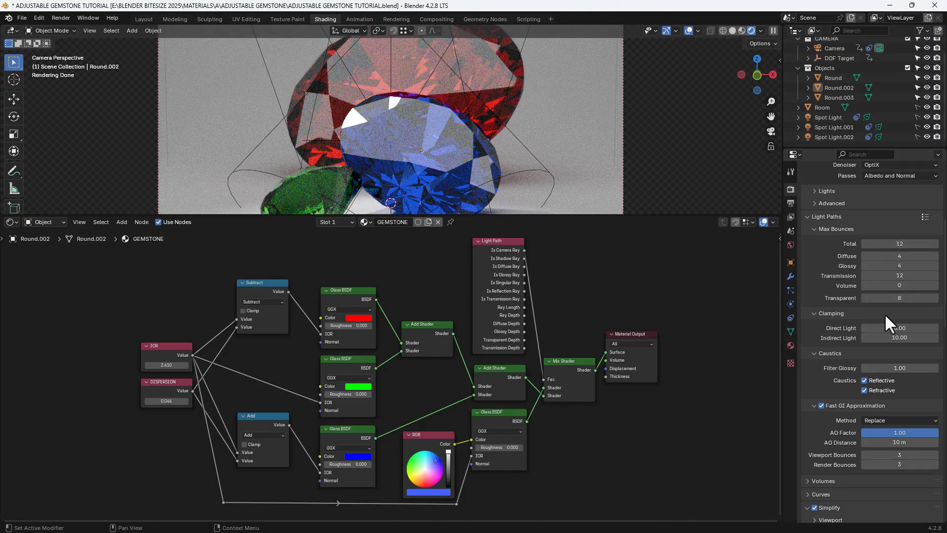
Review the Cycles settings from Light Paths through Film, compositor device and Color Management, and inspect the compositor's Denoise node setup.
scroll(886, 316, down, 2)
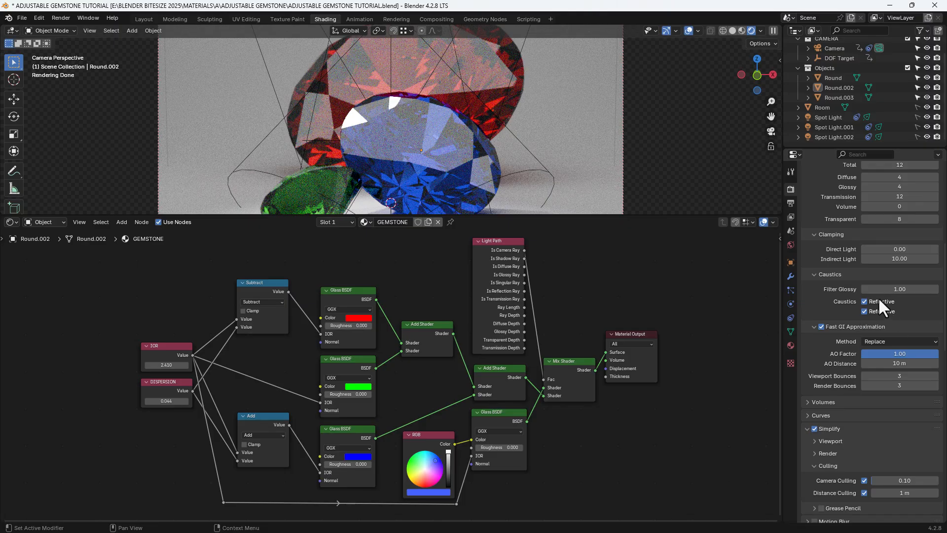
scroll(889, 315, down, 2)
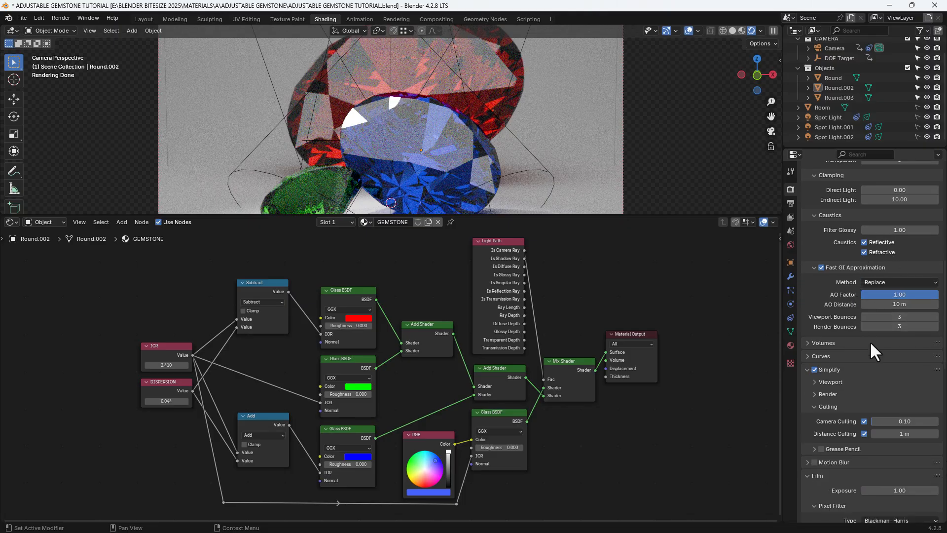
scroll(869, 342, down, 2)
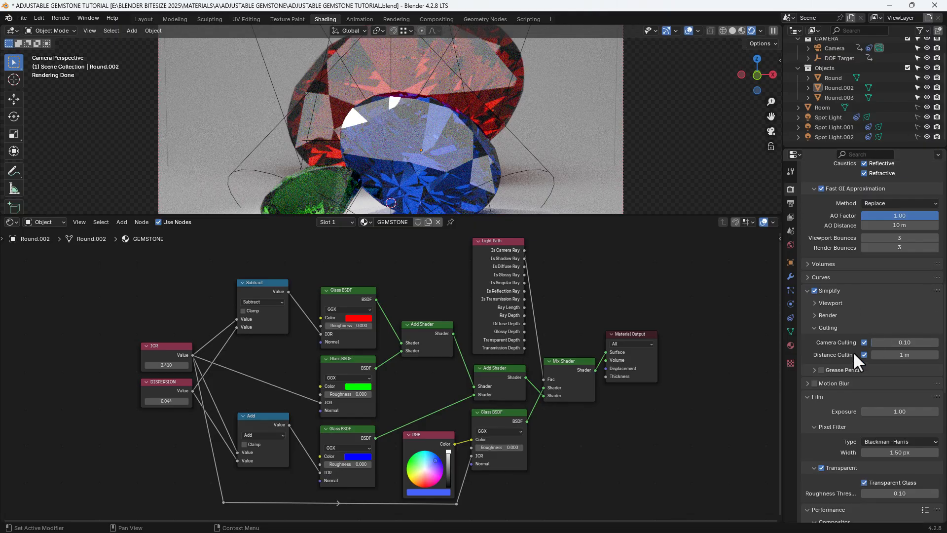
scroll(902, 362, down, 2)
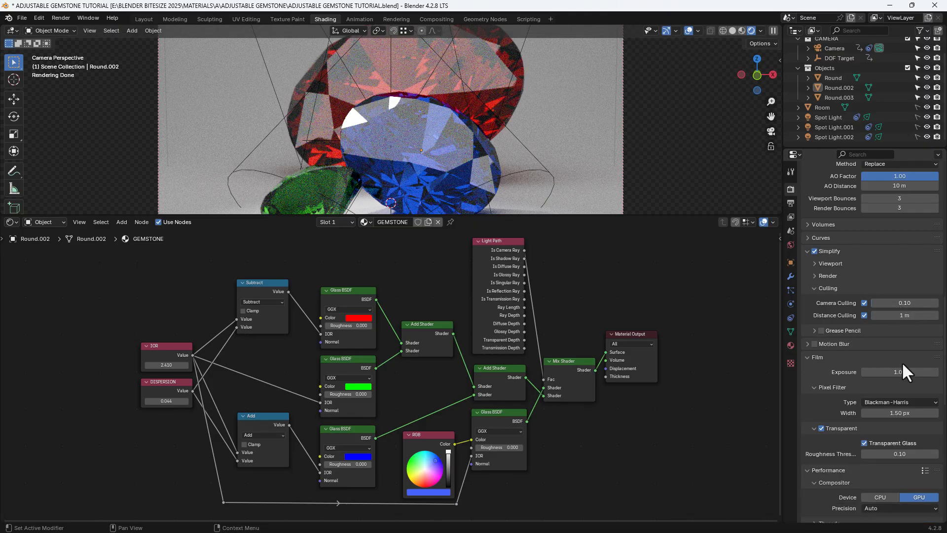
scroll(902, 362, down, 5)
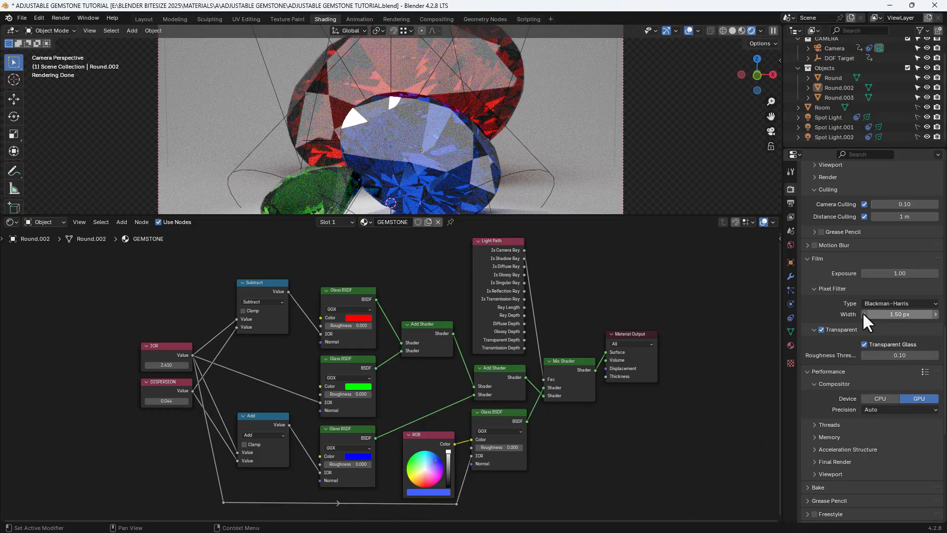
click(870, 303)
click(871, 302)
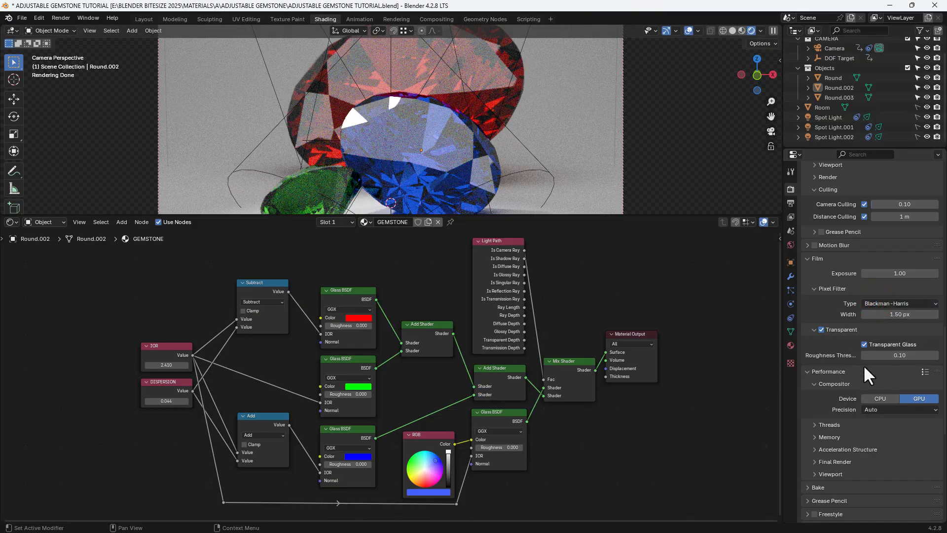
scroll(863, 365, down, 3)
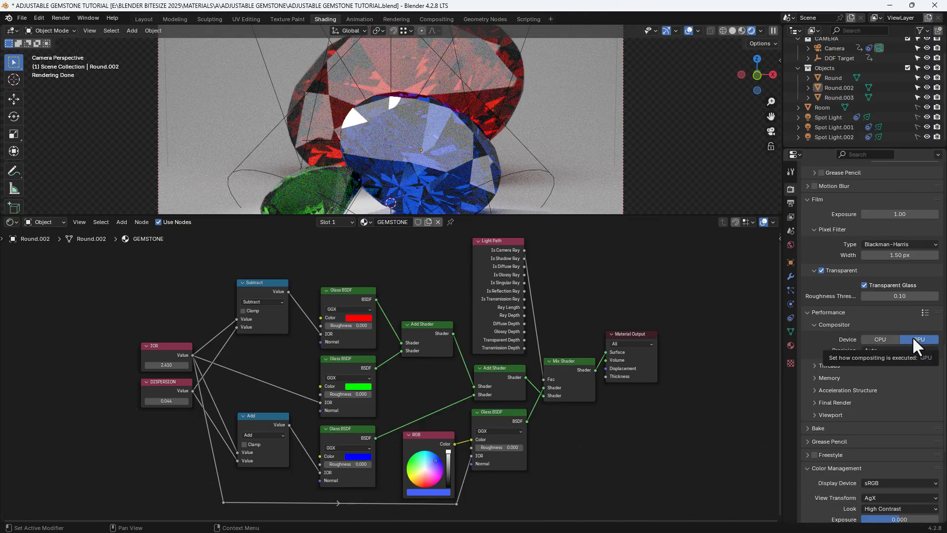
click(437, 19)
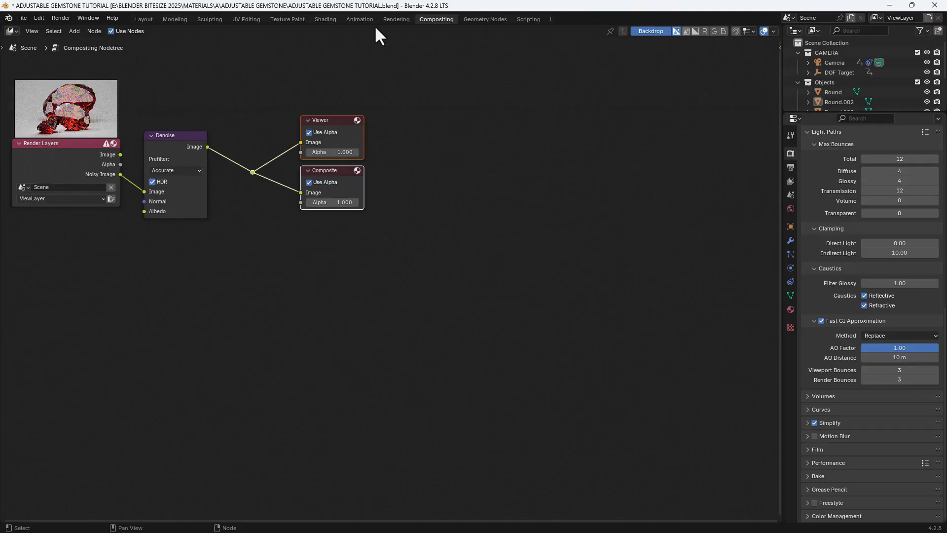
click(325, 19)
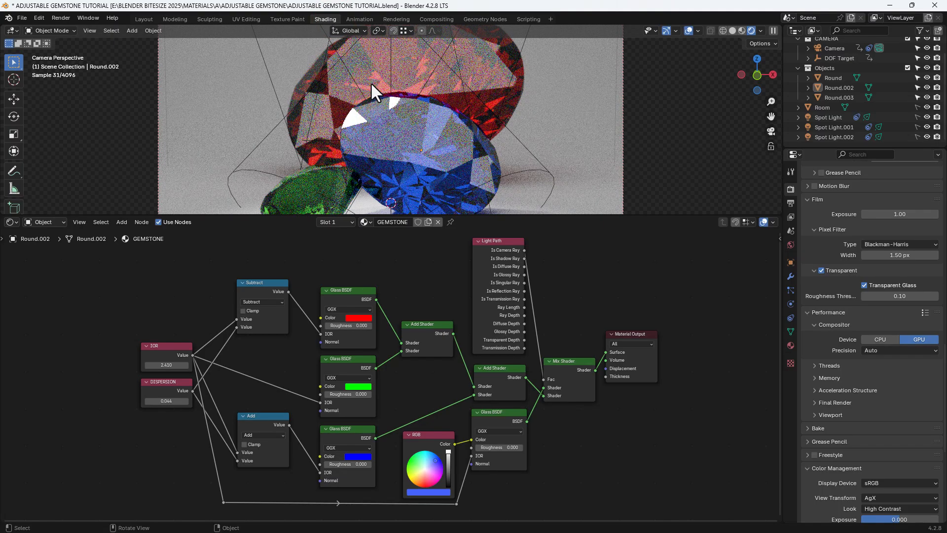
Render a still image of the three gems from the camera.
click(67, 17)
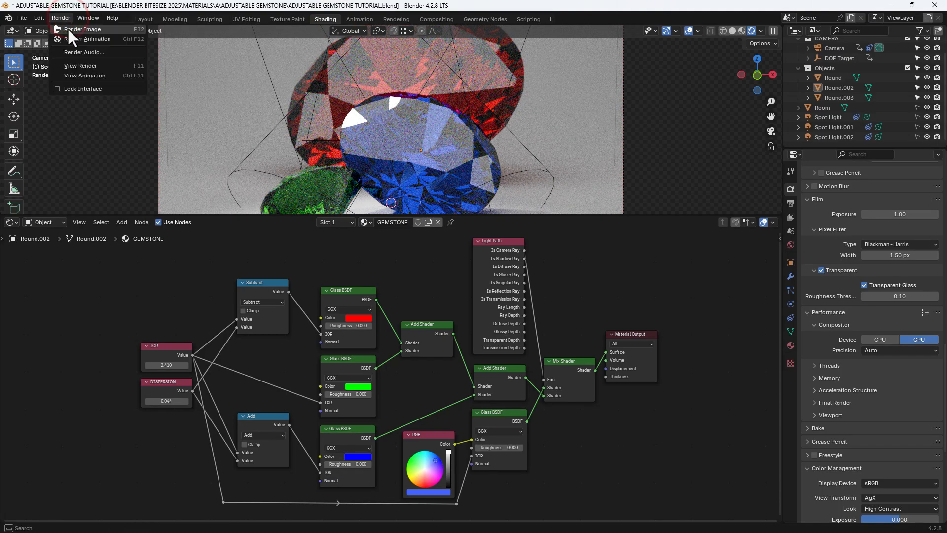
click(67, 29)
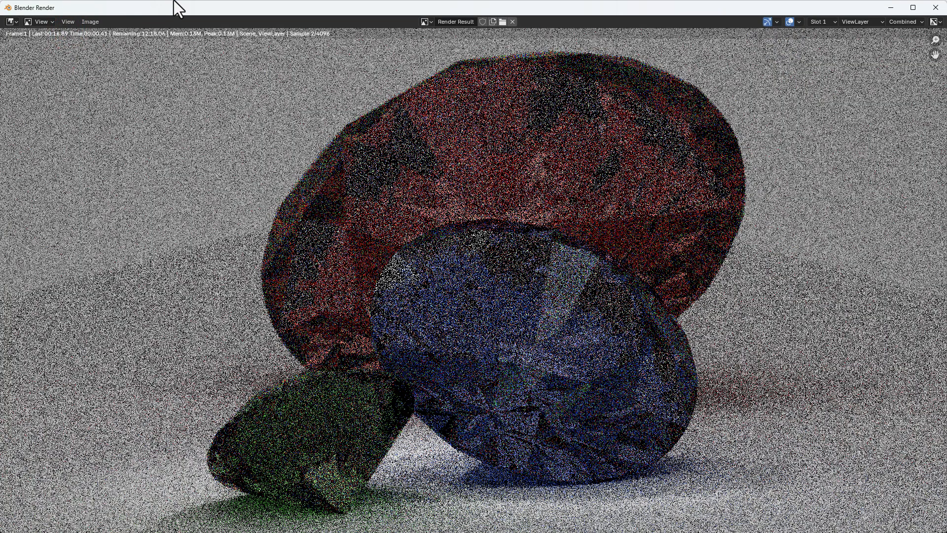